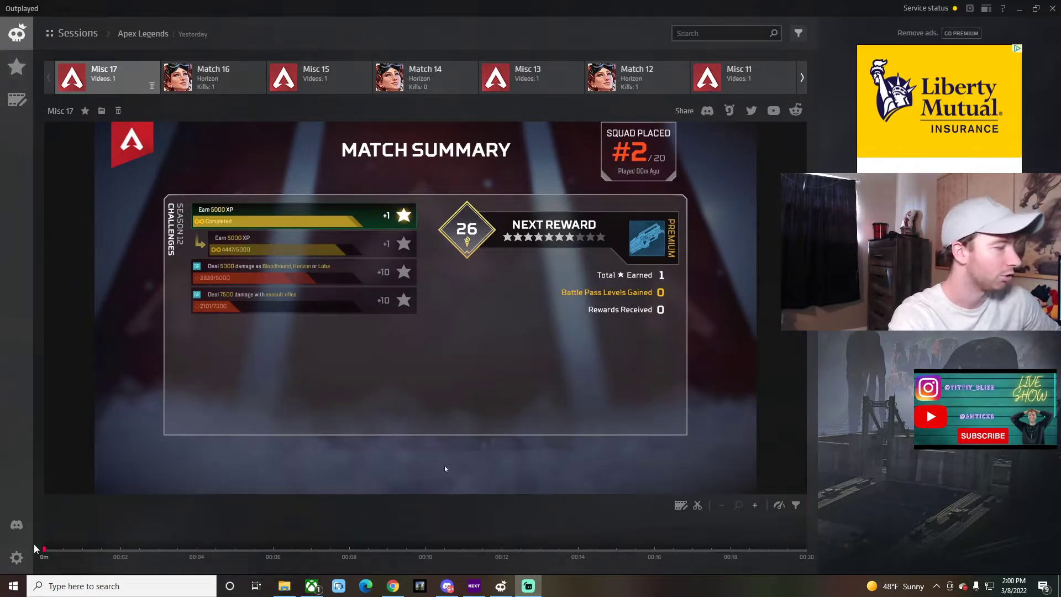
Step: Review the Apex Legends capture settings, briefly checking CoD: MW Warzone before returning to Apex
{"action": "left_click", "coordinate": [16, 568]}
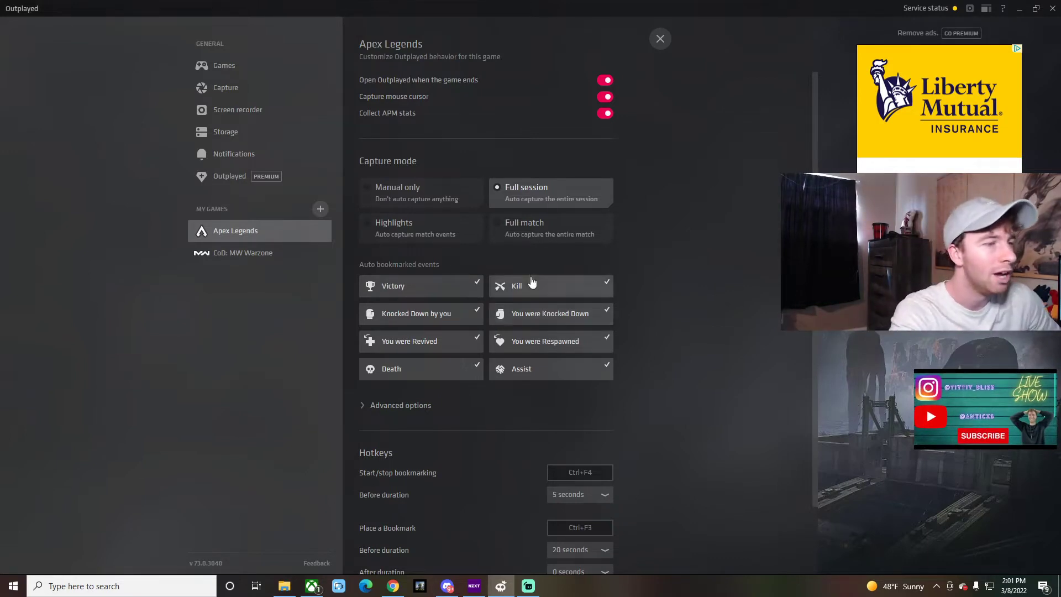
{"action": "scroll", "coordinate": [544, 309], "scroll_direction": "down", "scroll_amount": 1}
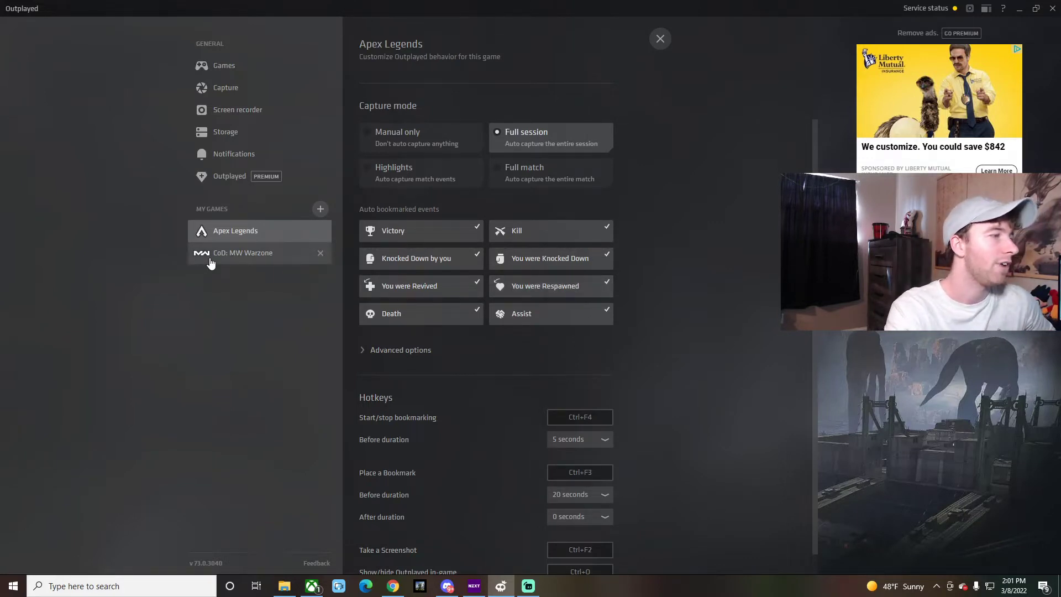
{"action": "left_click", "coordinate": [240, 253]}
{"action": "left_click", "coordinate": [249, 243]}
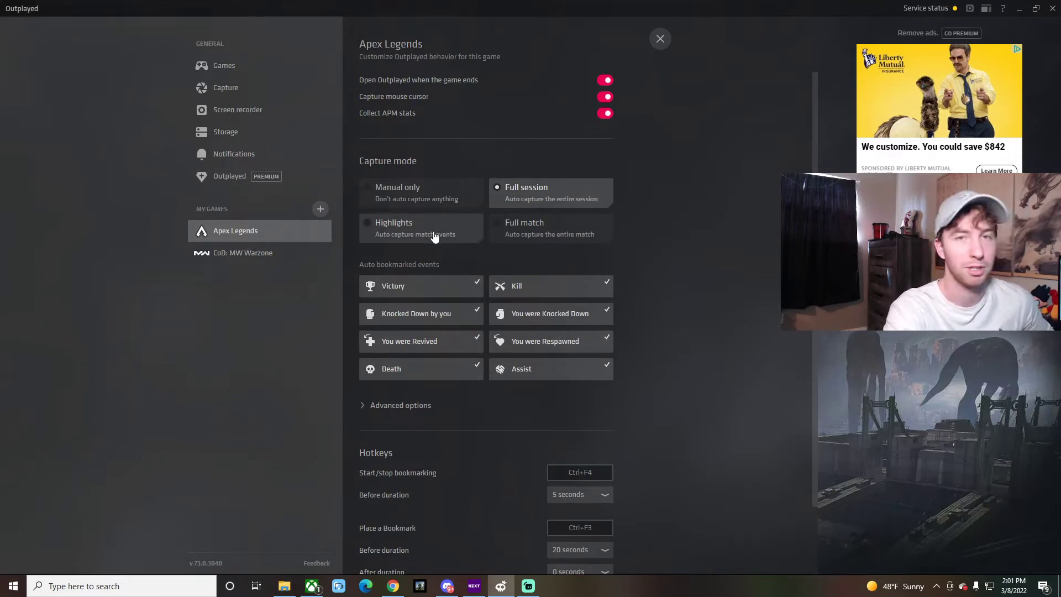
Step: Scroll through the supported game tiles, then bring up the games' service status page
{"action": "left_click", "coordinate": [258, 64]}
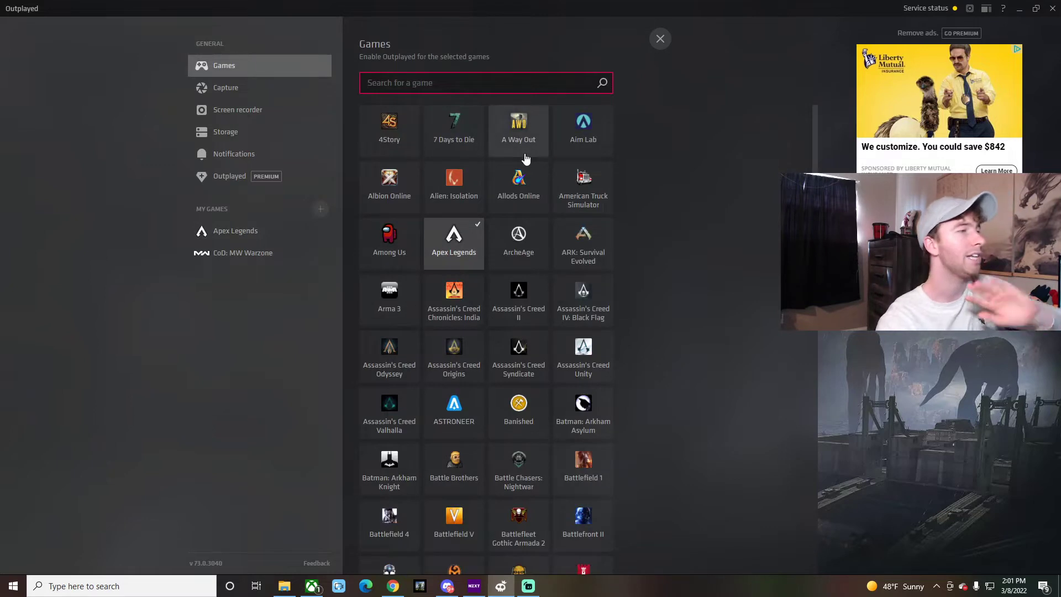
{"action": "scroll", "coordinate": [451, 143], "scroll_direction": "down", "scroll_amount": 4}
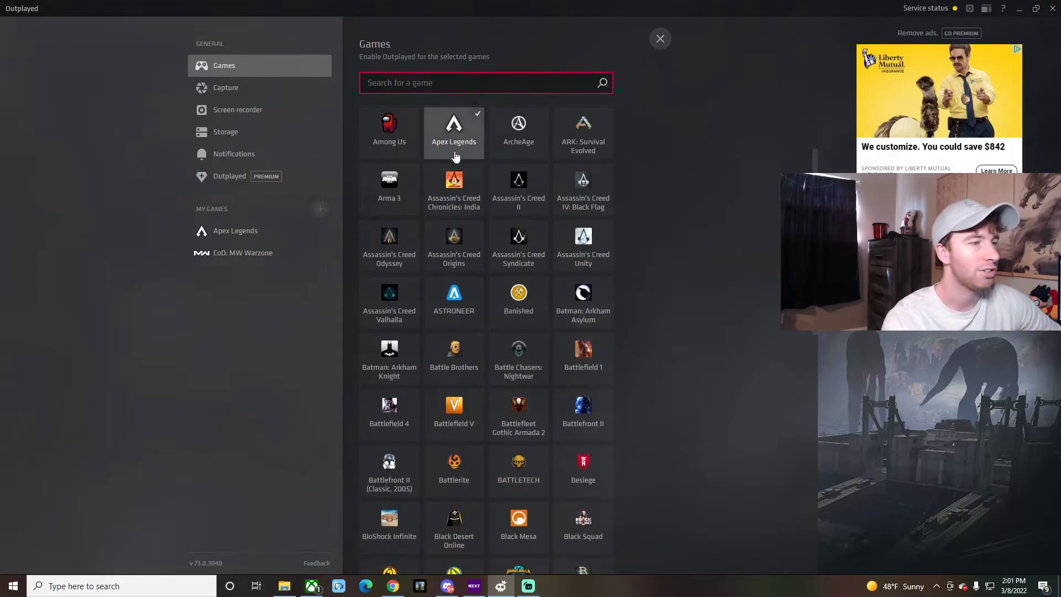
{"action": "scroll", "coordinate": [531, 310], "scroll_direction": "down", "scroll_amount": 4}
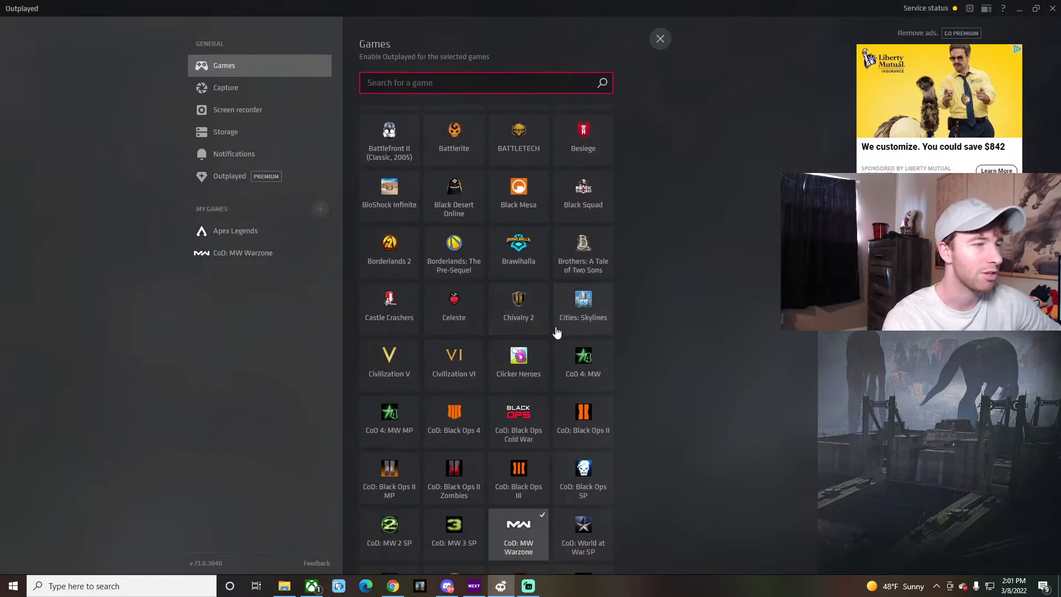
{"action": "scroll", "coordinate": [530, 326], "scroll_direction": "down", "scroll_amount": 15}
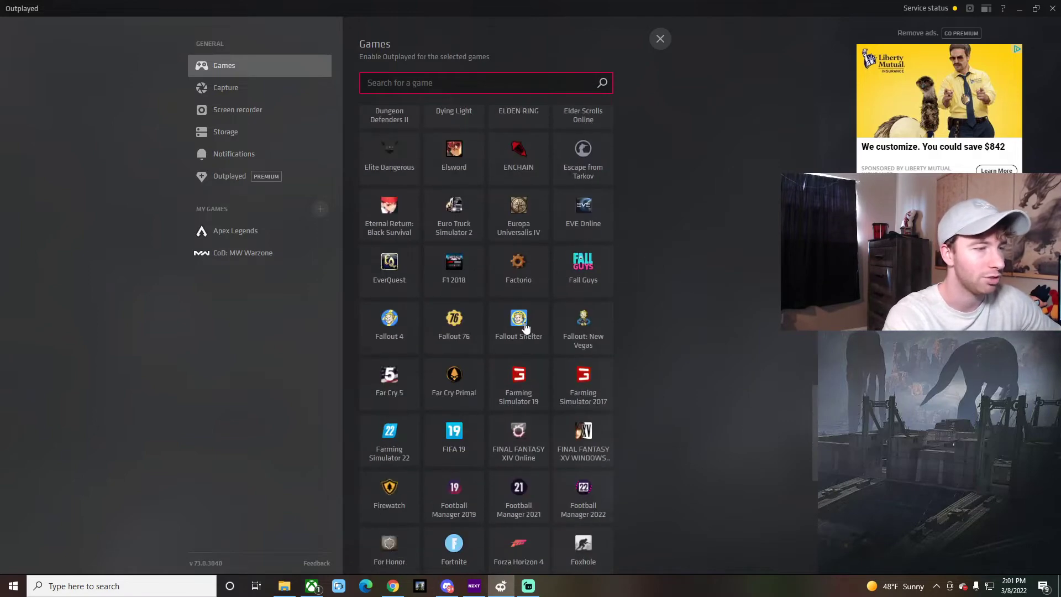
{"action": "scroll", "coordinate": [525, 327], "scroll_direction": "up", "scroll_amount": 20}
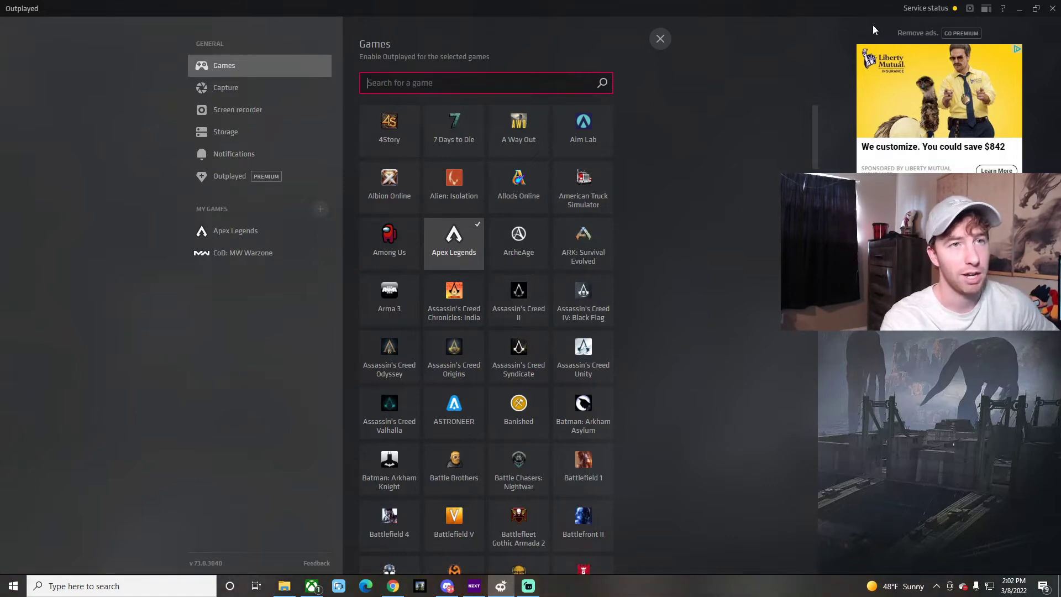
{"action": "left_click", "coordinate": [926, 8]}
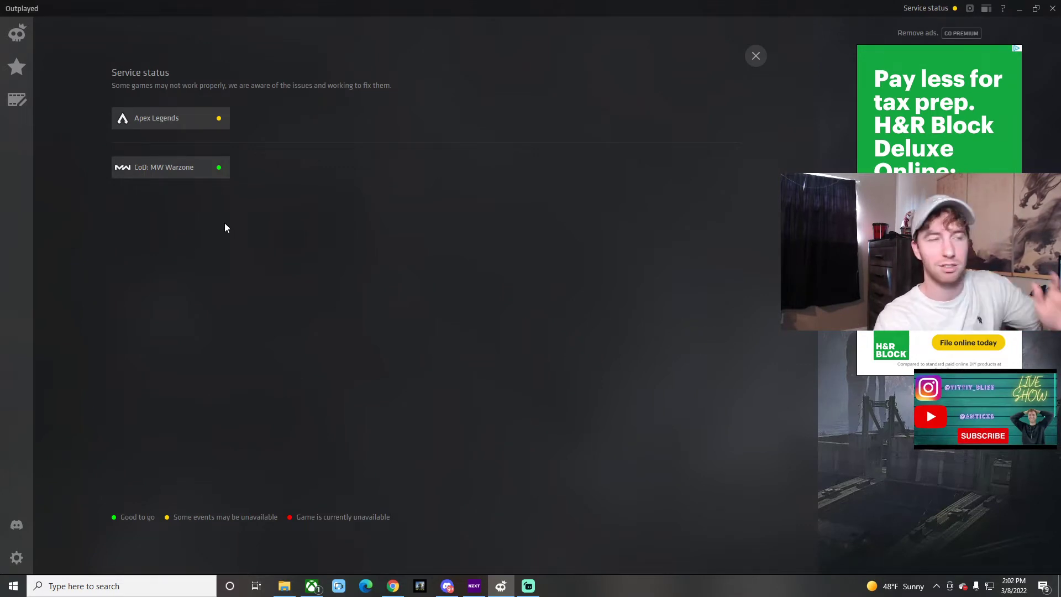
Step: Open the Video editor projects, revisit the settings' Games list, then close the settings panel
{"action": "left_click", "coordinate": [16, 100]}
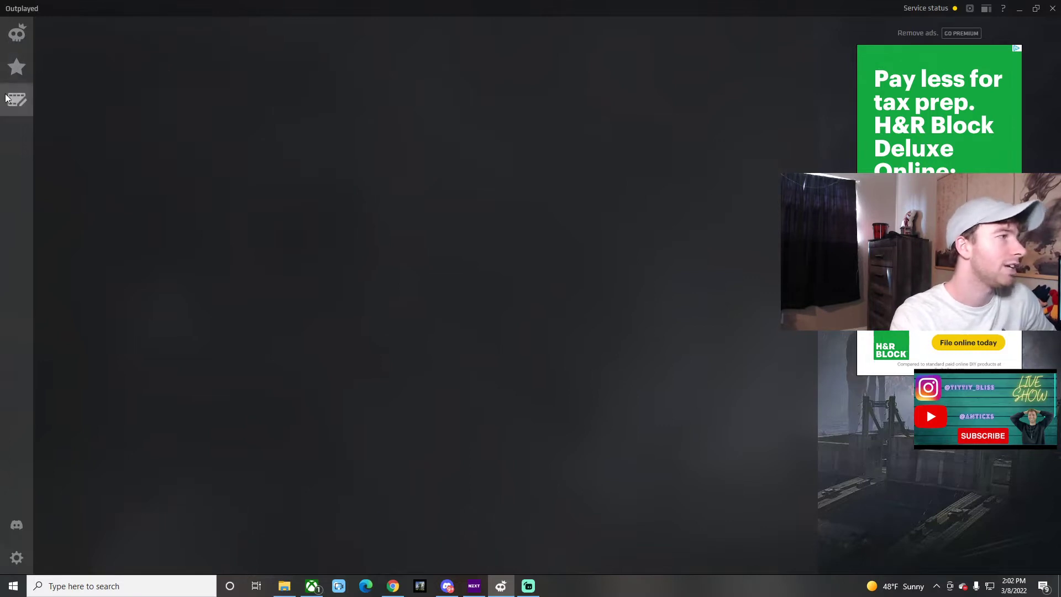
{"action": "left_click", "coordinate": [16, 559]}
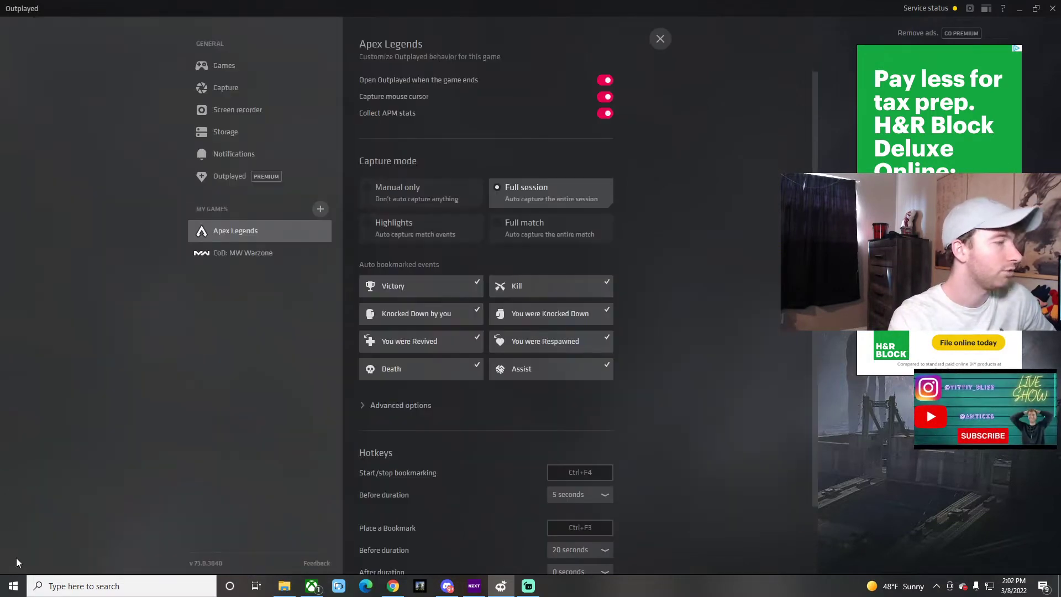
{"action": "scroll", "coordinate": [552, 332], "scroll_direction": "down", "scroll_amount": 3}
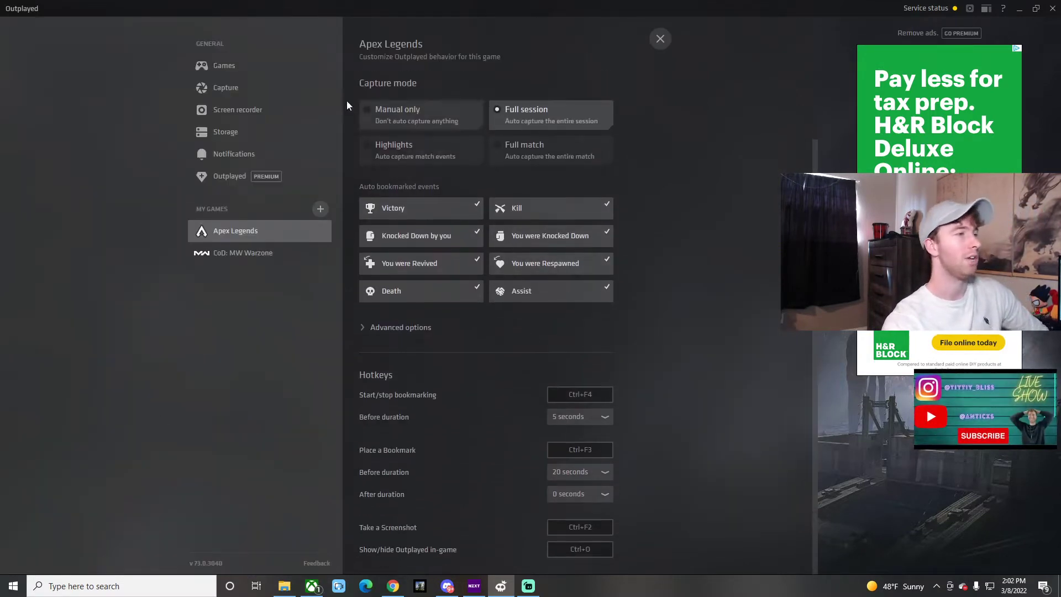
{"action": "left_click", "coordinate": [313, 71]}
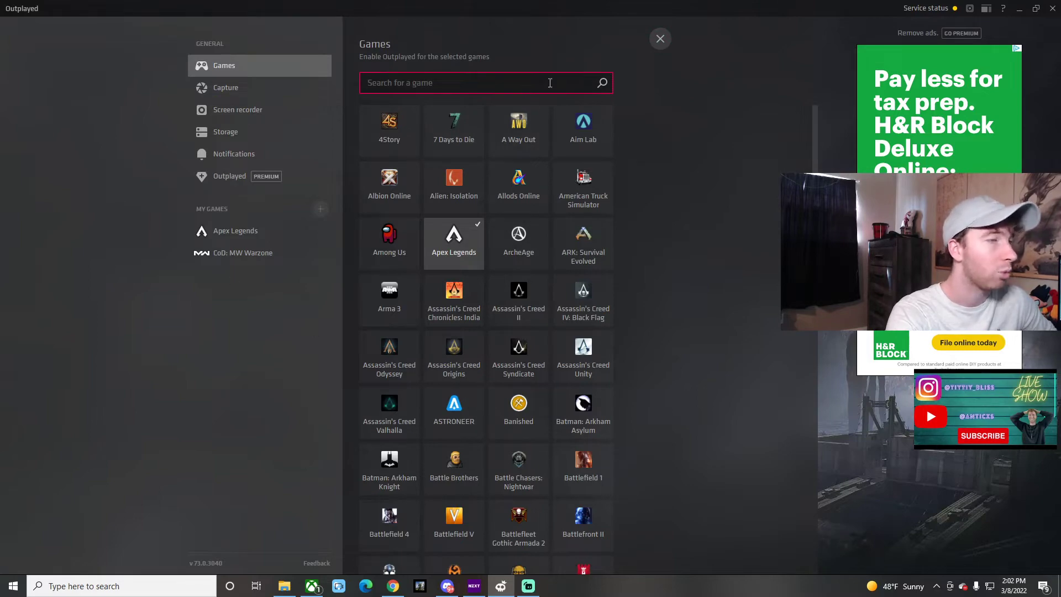
{"action": "left_click", "coordinate": [661, 40]}
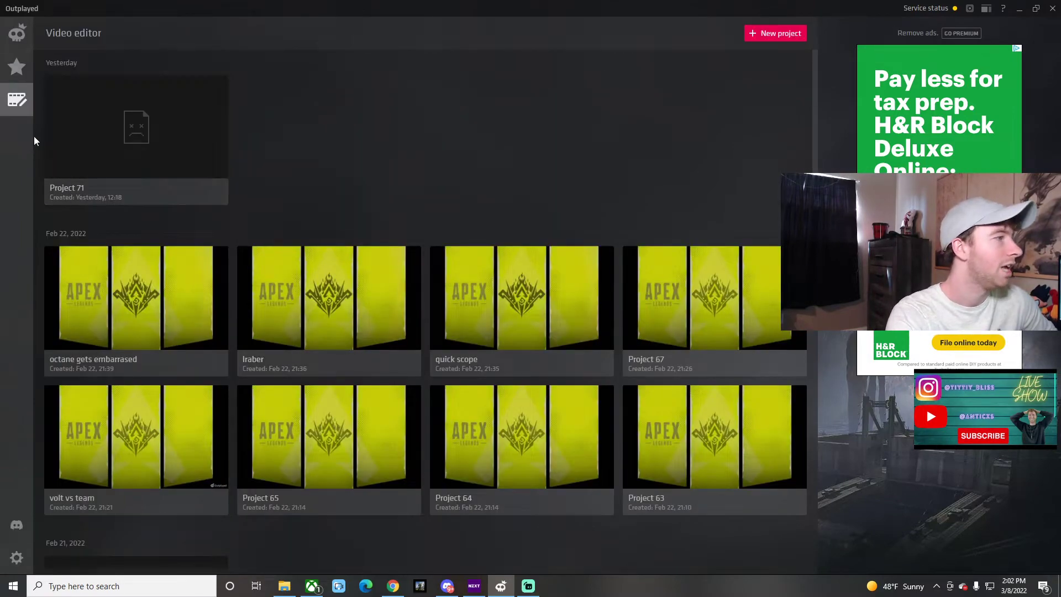
Step: Open the favourite Knocked Down clip, seek through 00:22–00:33, play, and pause on the Champion screen
{"action": "left_click", "coordinate": [16, 67]}
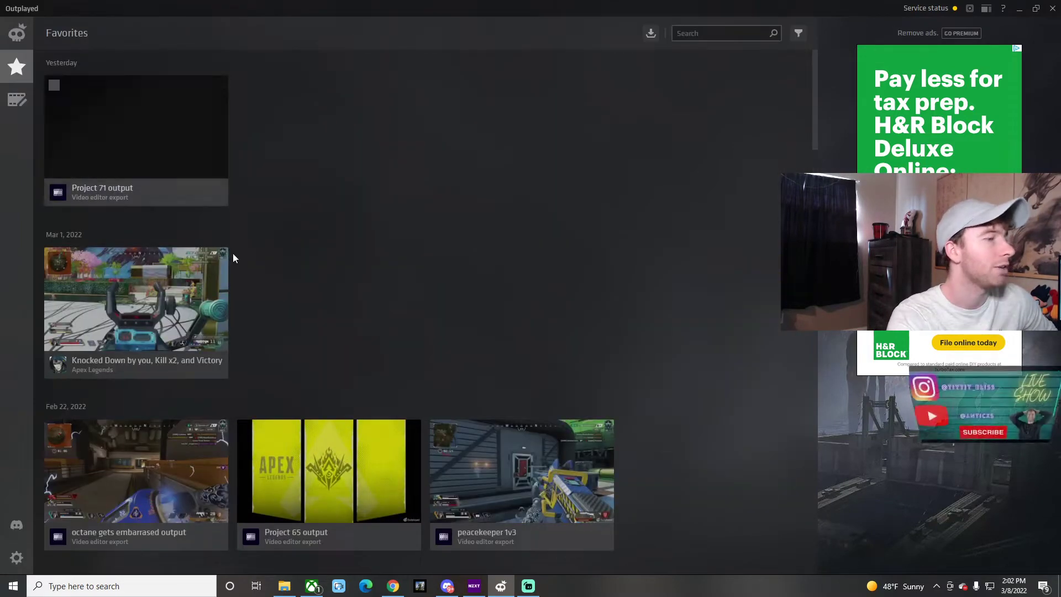
{"action": "left_click", "coordinate": [148, 319]}
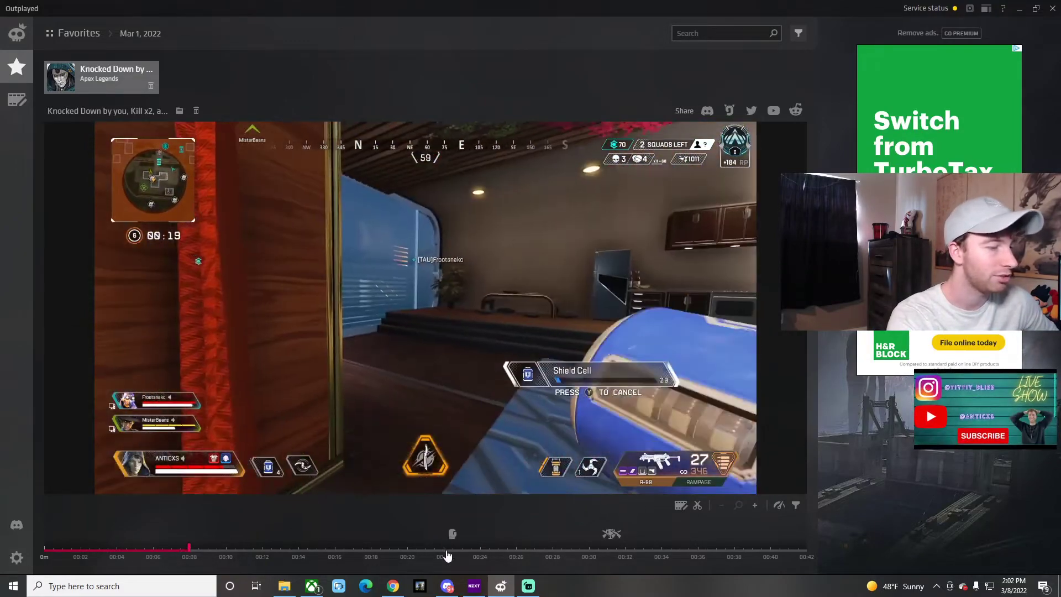
{"action": "left_click", "coordinate": [448, 550]}
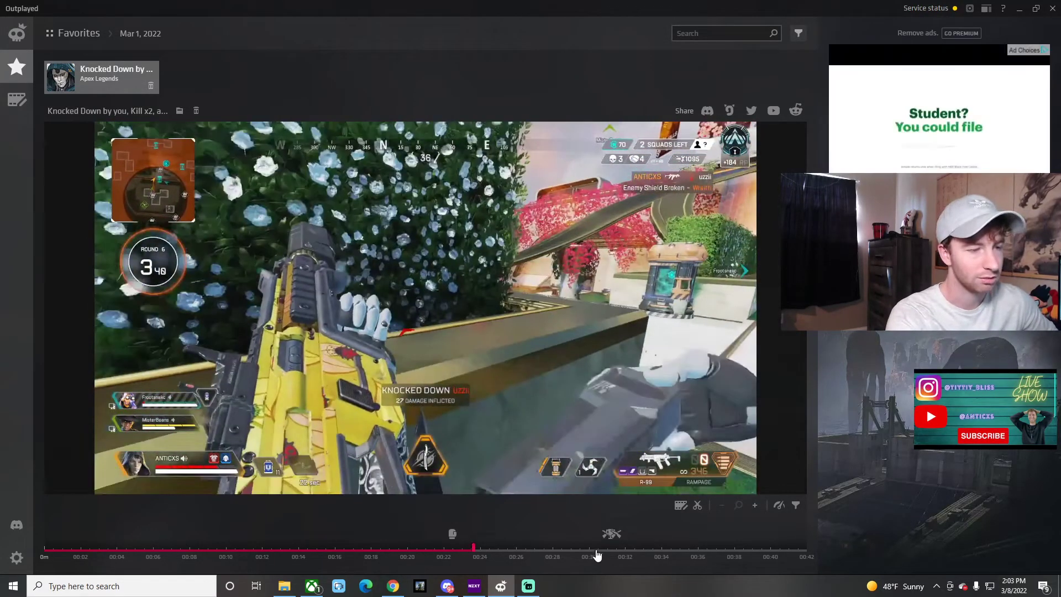
{"action": "left_click", "coordinate": [596, 549]}
{"action": "left_click", "coordinate": [445, 484]}
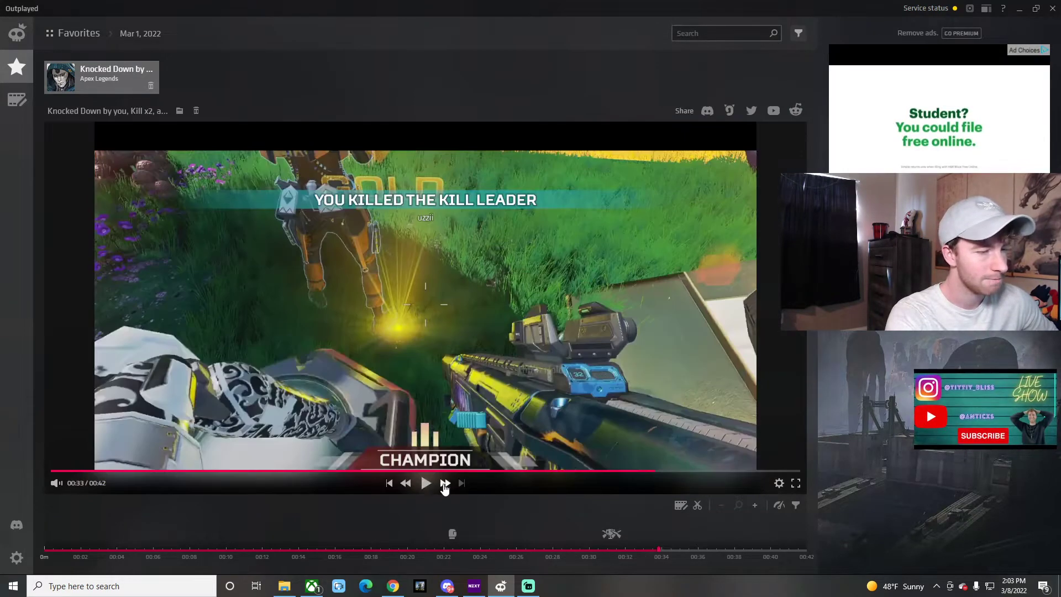
{"action": "left_click", "coordinate": [595, 550]}
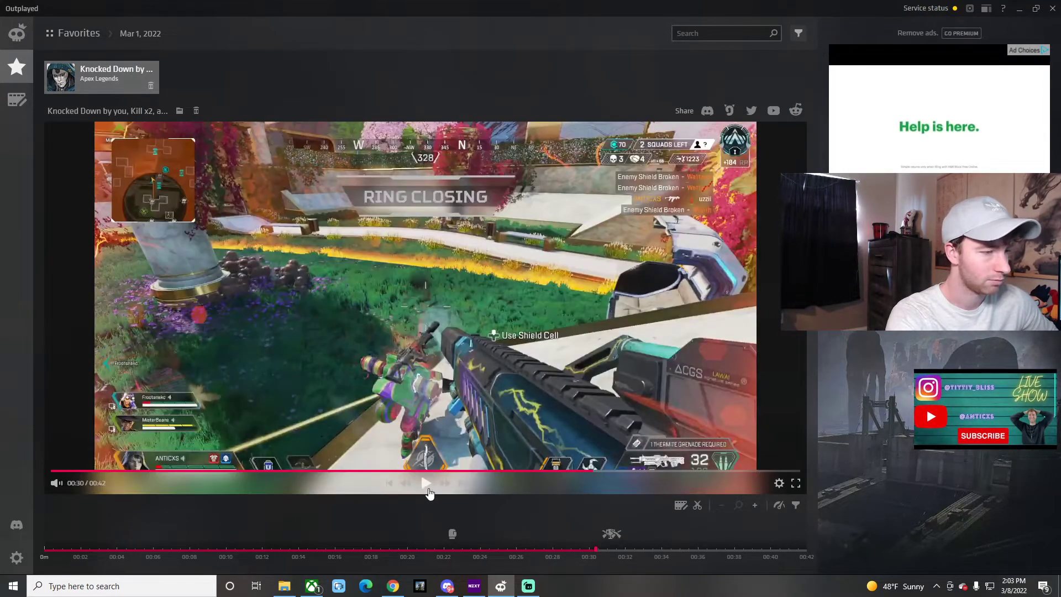
{"action": "left_click", "coordinate": [428, 489]}
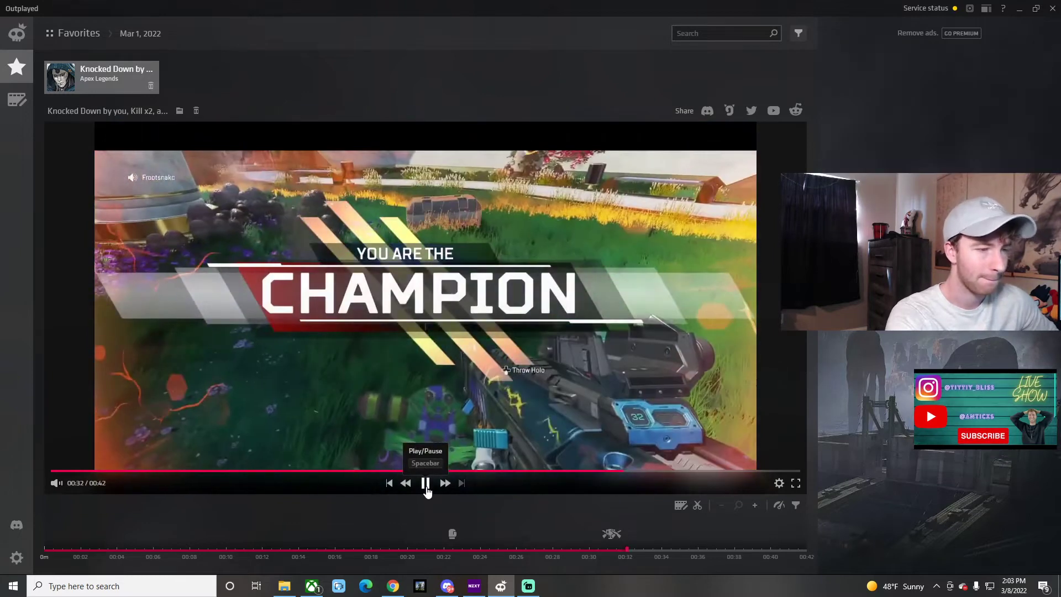
{"action": "left_click", "coordinate": [426, 486]}
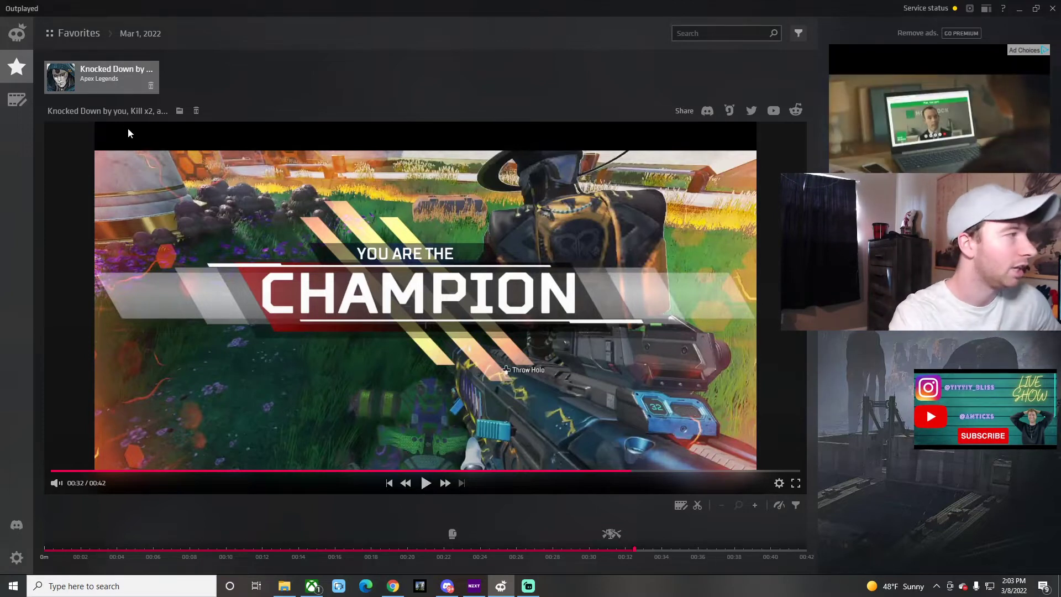
Step: Open the Match 16 recording from Sessions, play it, and jump to around 10 minutes
{"action": "left_click", "coordinate": [18, 40]}
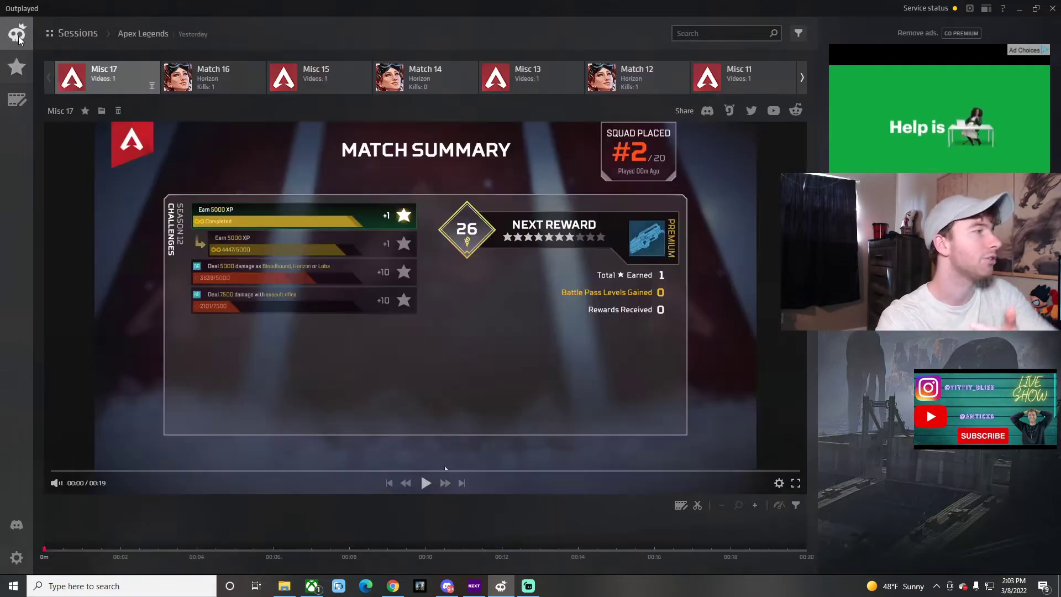
{"action": "left_click", "coordinate": [202, 88]}
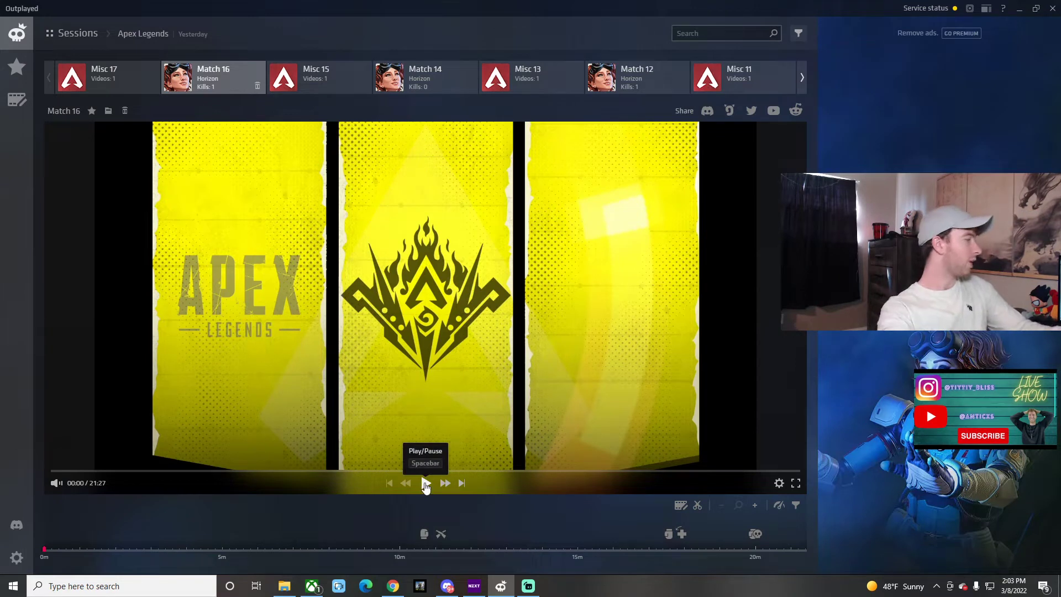
{"action": "left_click", "coordinate": [425, 483]}
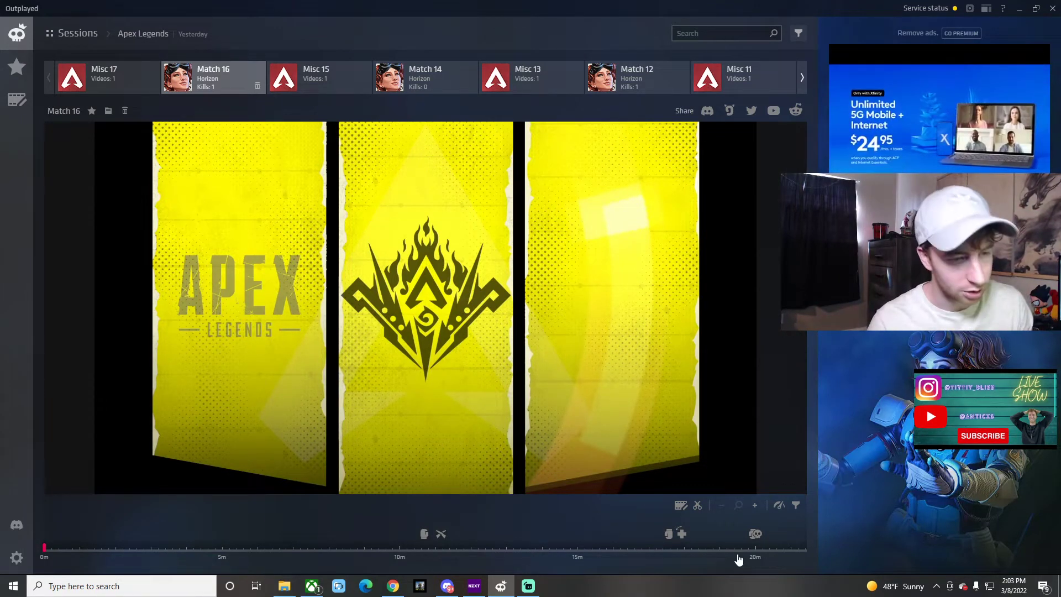
{"action": "left_click", "coordinate": [425, 550]}
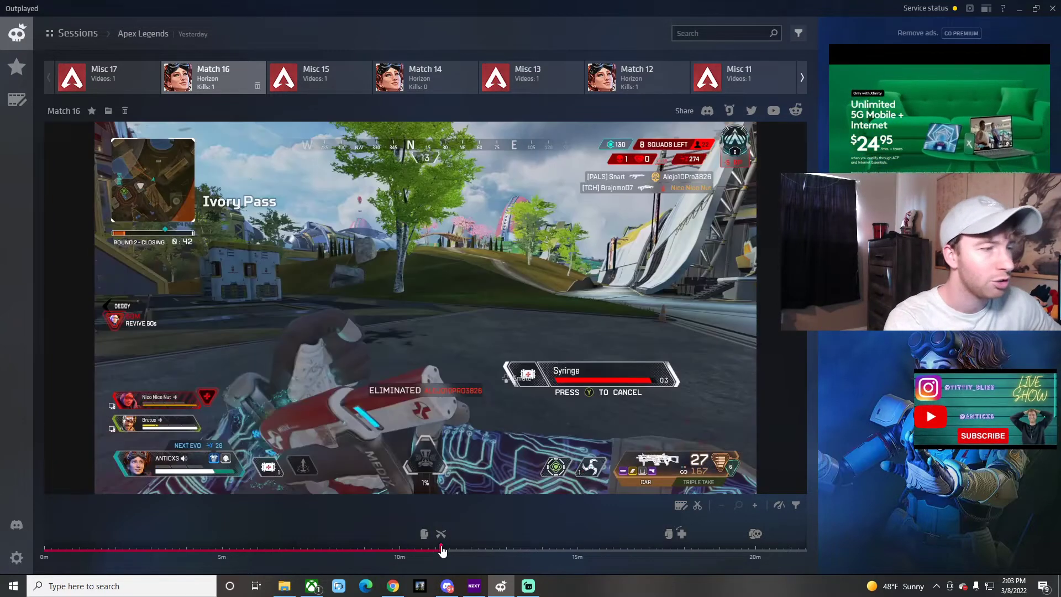
{"action": "left_click", "coordinate": [405, 549]}
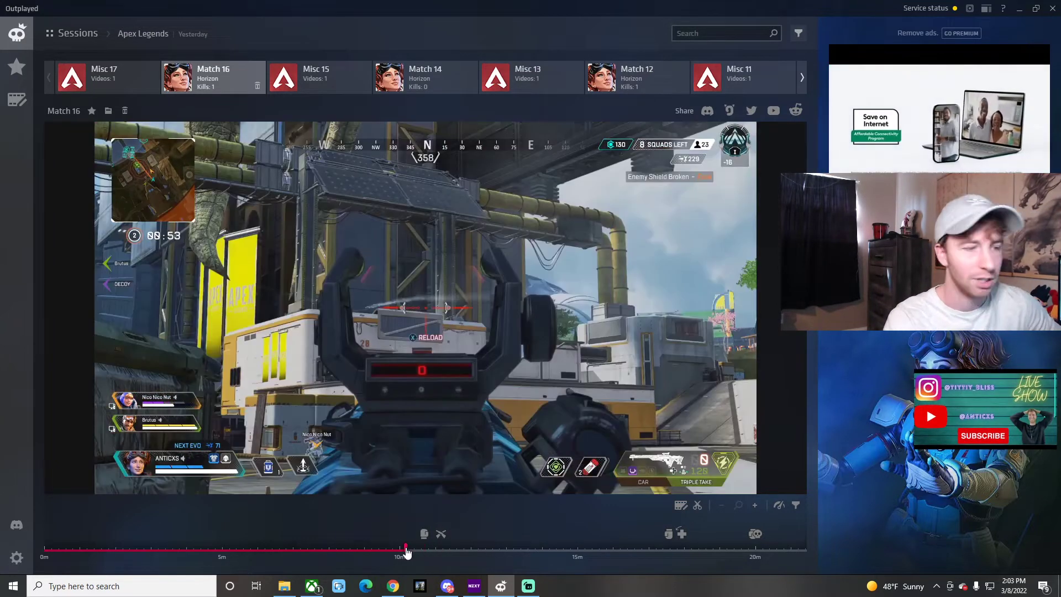
Step: Skim to 17 minutes and the match end, back to 1.5 minutes, then share to YouTube
{"action": "left_click", "coordinate": [641, 550]}
{"action": "left_click", "coordinate": [667, 549]}
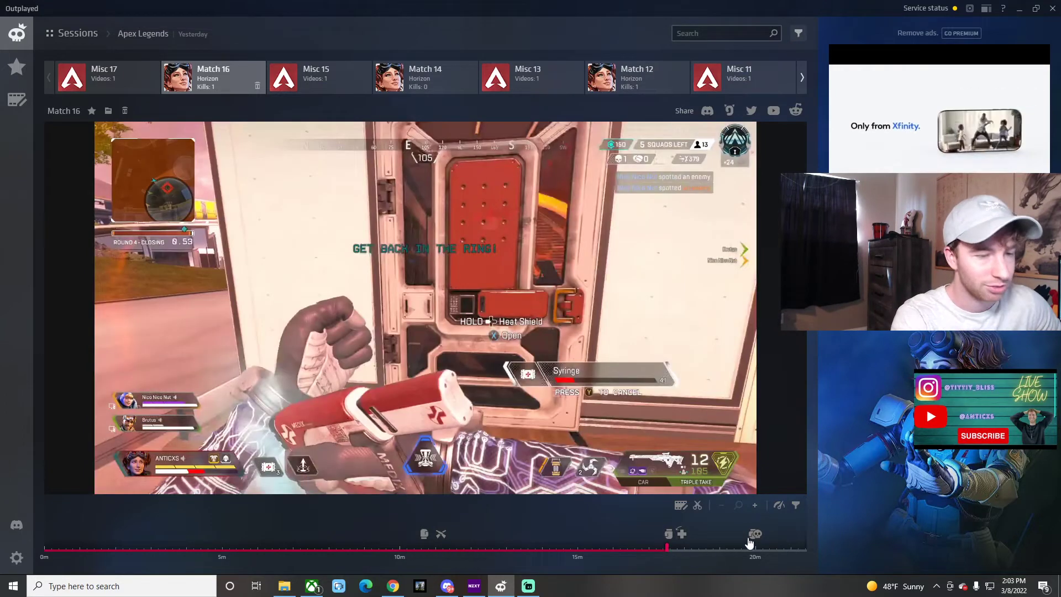
{"action": "left_click", "coordinate": [754, 550]}
{"action": "left_click", "coordinate": [111, 559]}
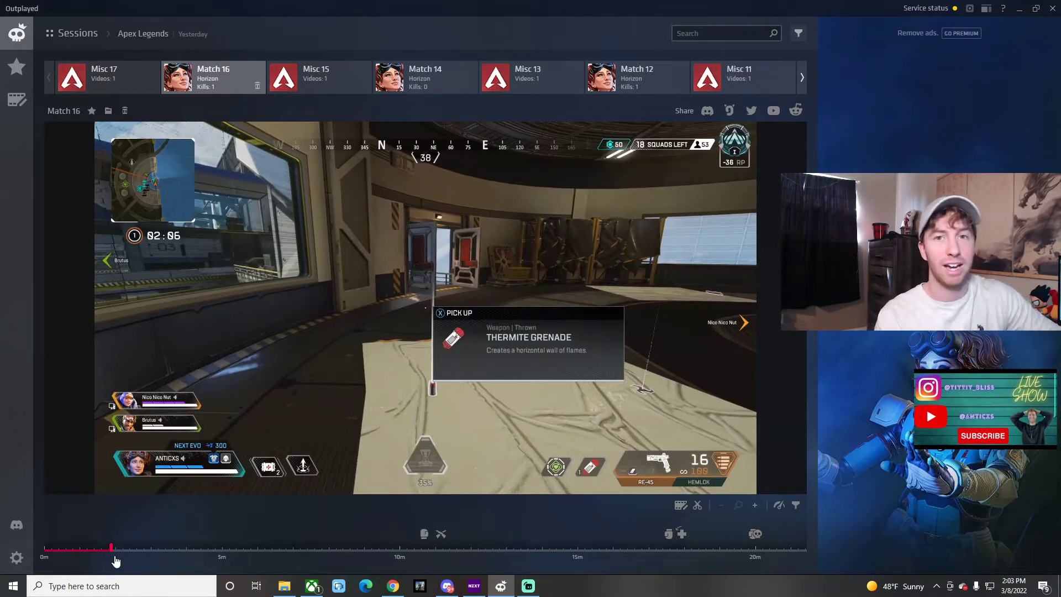
{"action": "mouse_move", "coordinate": [620, 475]}
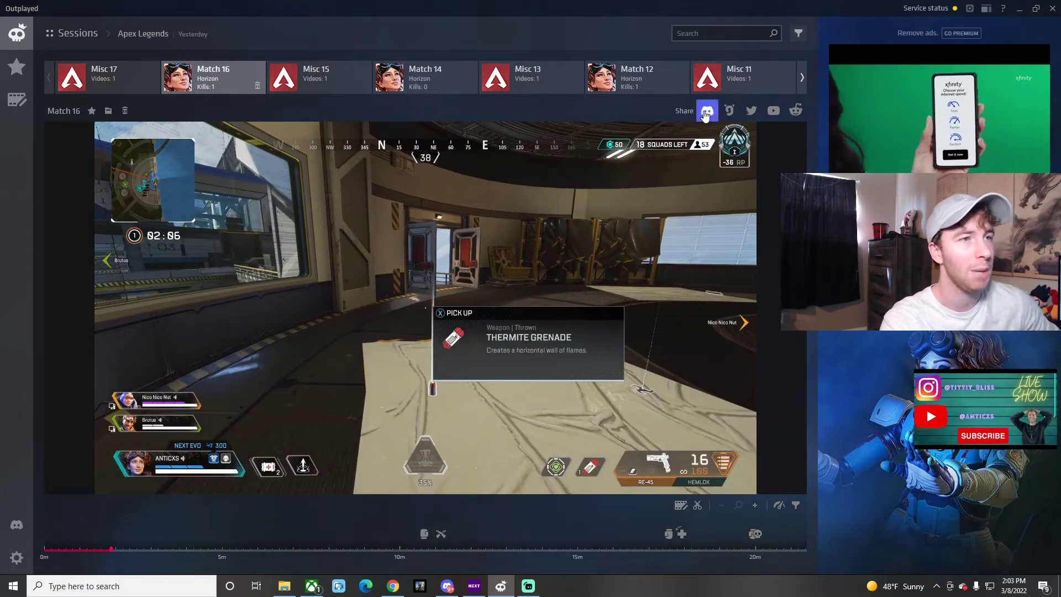
{"action": "left_click", "coordinate": [772, 113]}
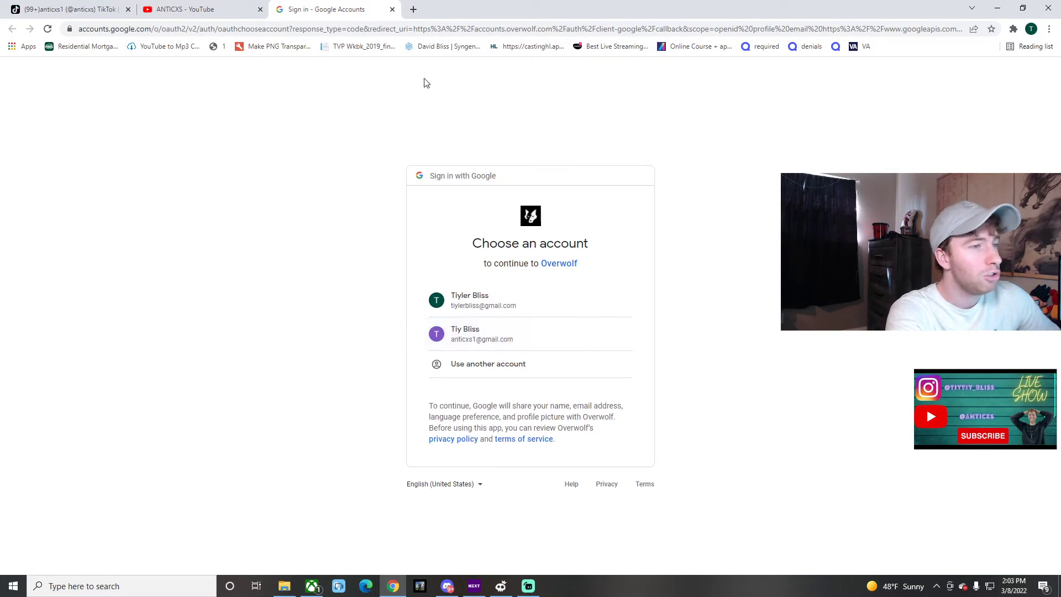
Step: Close the 'Sign in - Google Accounts' tab to reveal the ANTICXS YouTube channel
{"action": "left_click", "coordinate": [392, 10]}
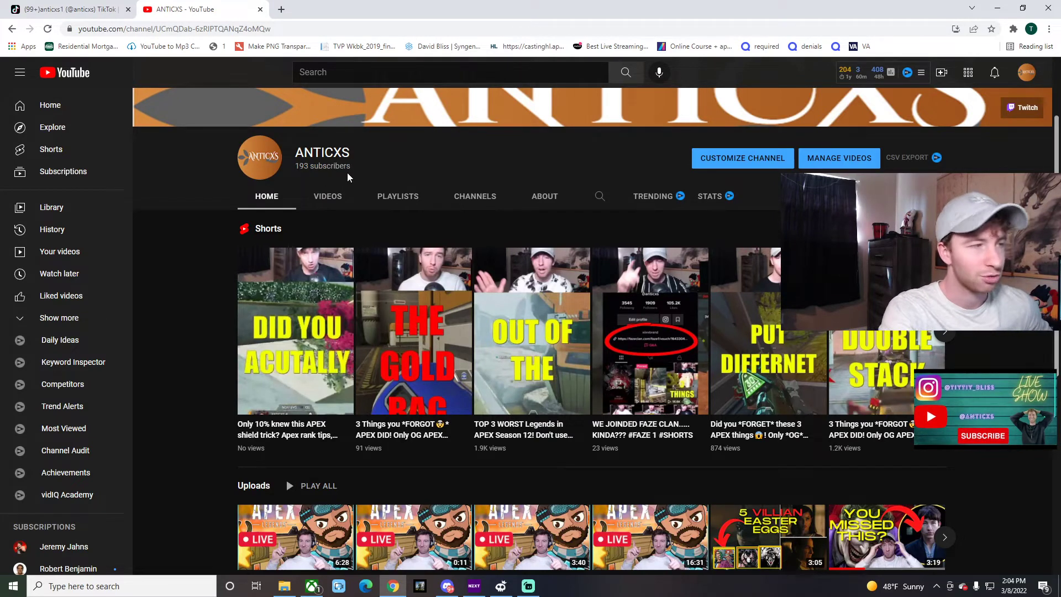
Step: Check the ANTICXS Videos tab, return Home, and page the Shorts shelf to see more view counts
{"action": "left_click", "coordinate": [323, 209]}
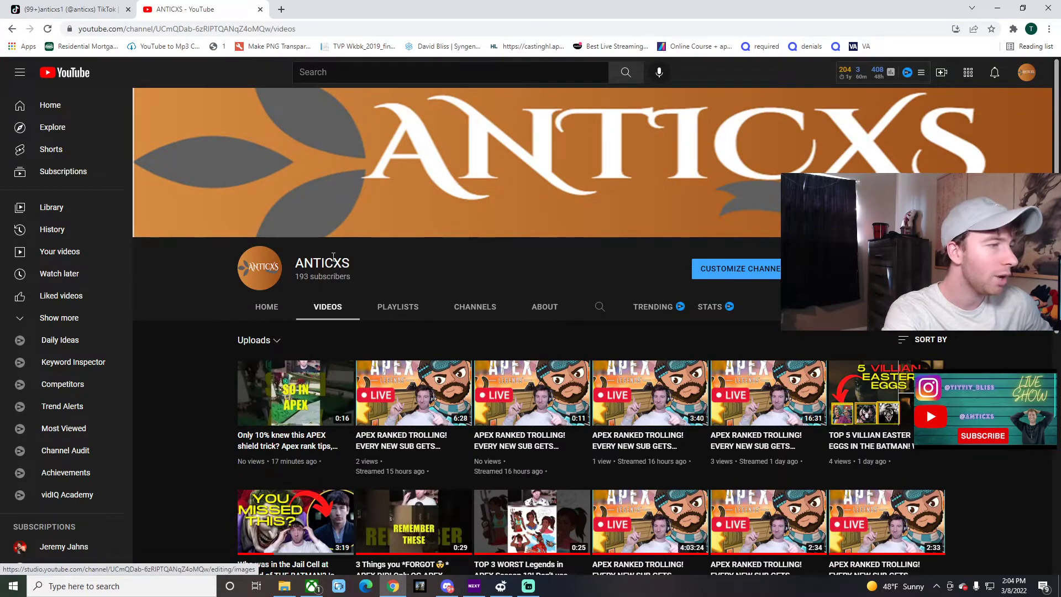
{"action": "left_click", "coordinate": [272, 313]}
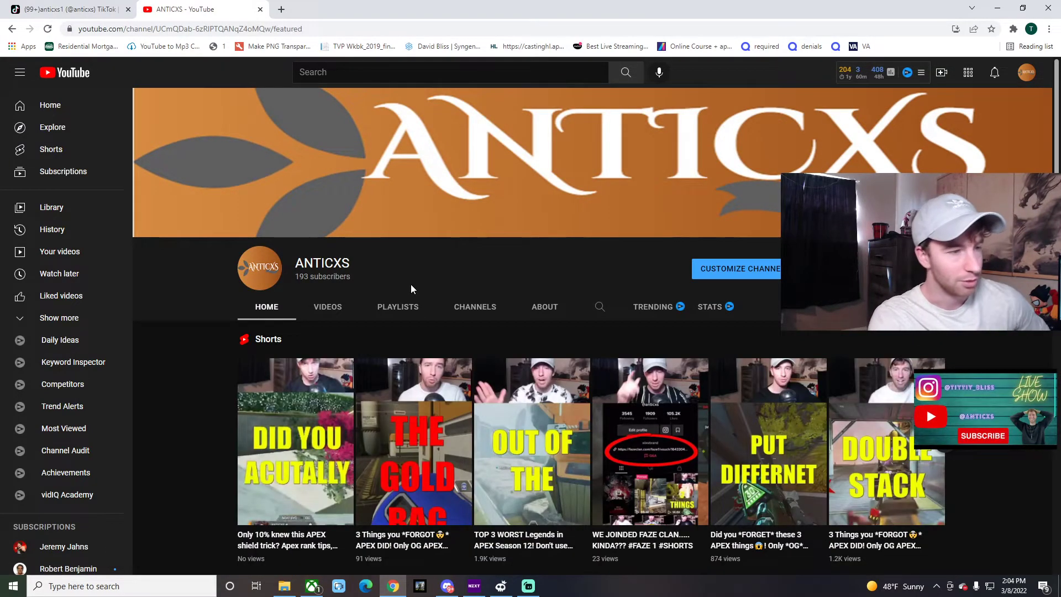
{"action": "scroll", "coordinate": [410, 284], "scroll_direction": "down", "scroll_amount": 5}
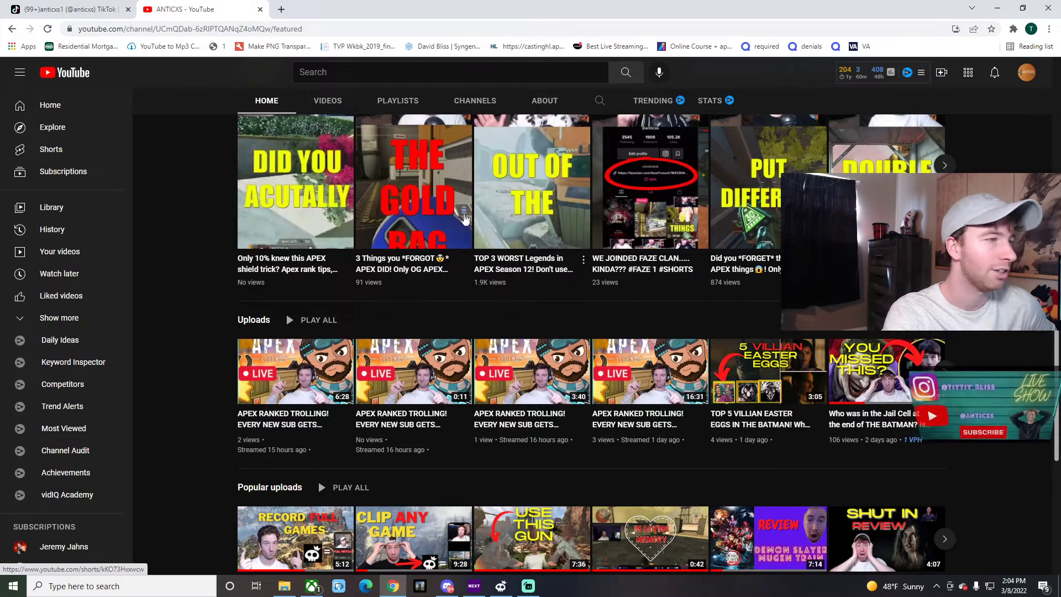
{"action": "left_click", "coordinate": [952, 166]}
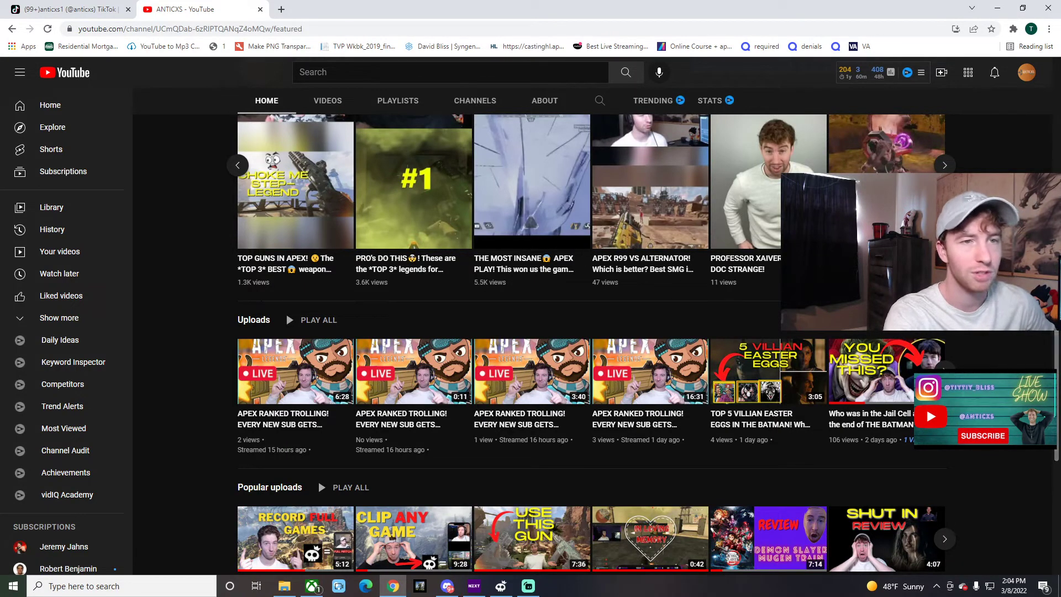
{"action": "scroll", "coordinate": [591, 331], "scroll_direction": "up", "scroll_amount": 4}
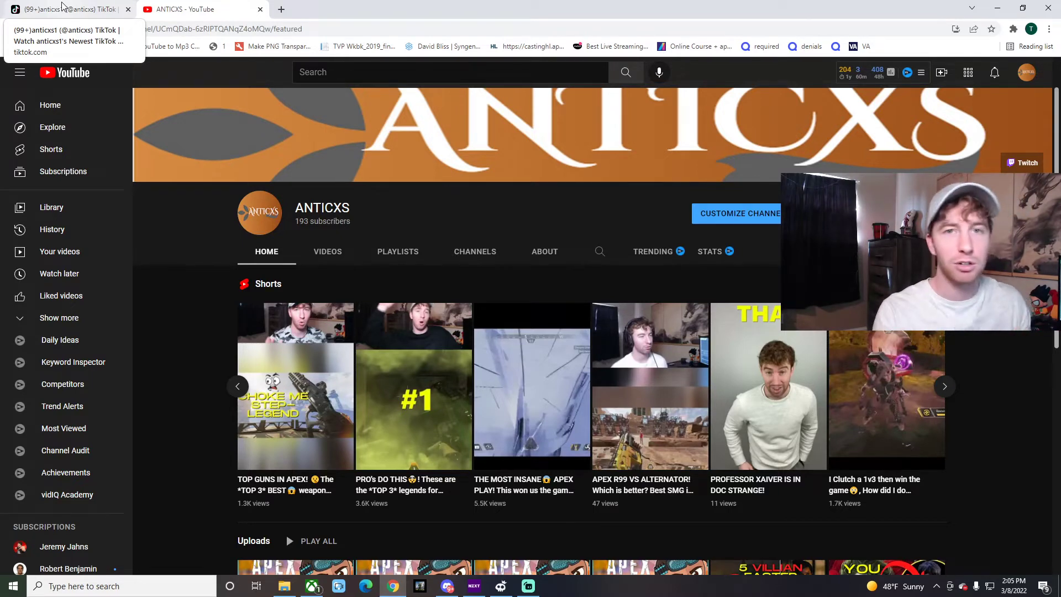
Step: Switch to the TikTok profile and highlight its follower and like counts
{"action": "left_click", "coordinate": [62, 6]}
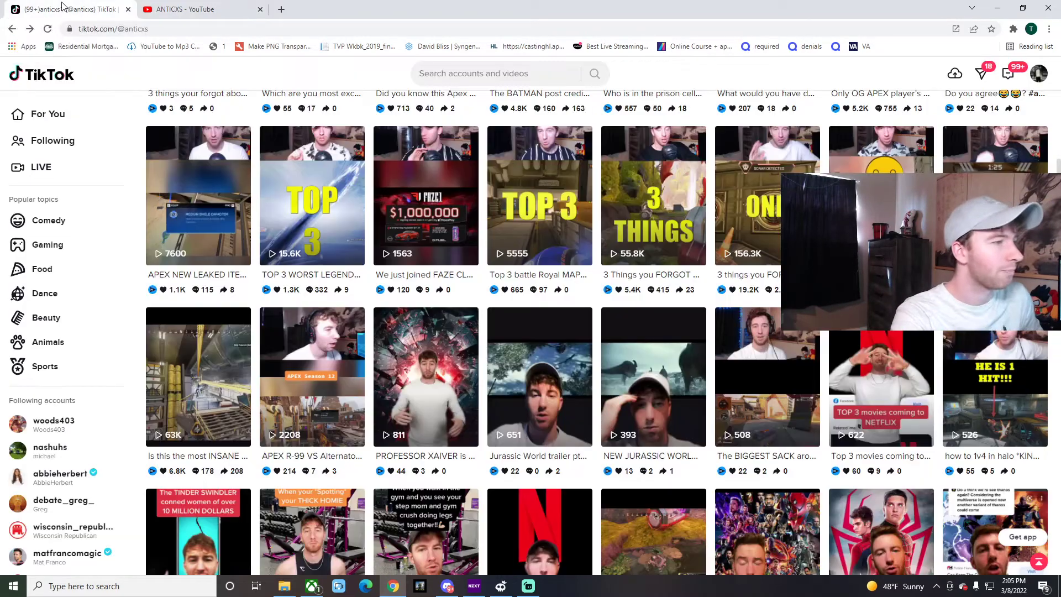
{"action": "scroll", "coordinate": [539, 142], "scroll_direction": "up", "scroll_amount": 6}
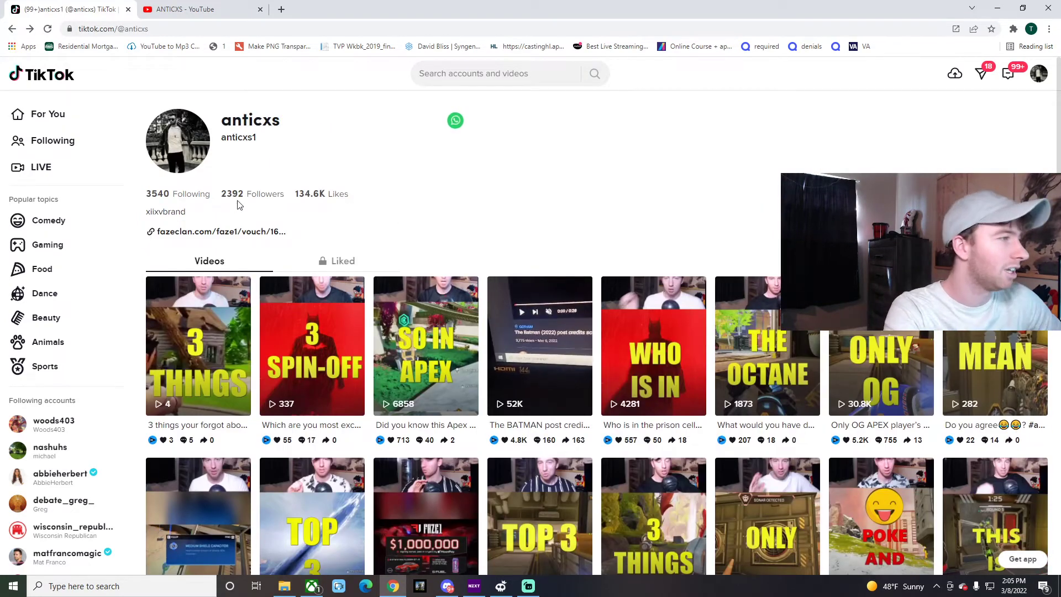
{"action": "left_click_drag", "start_coordinate": [224, 197], "coordinate": [254, 209]}
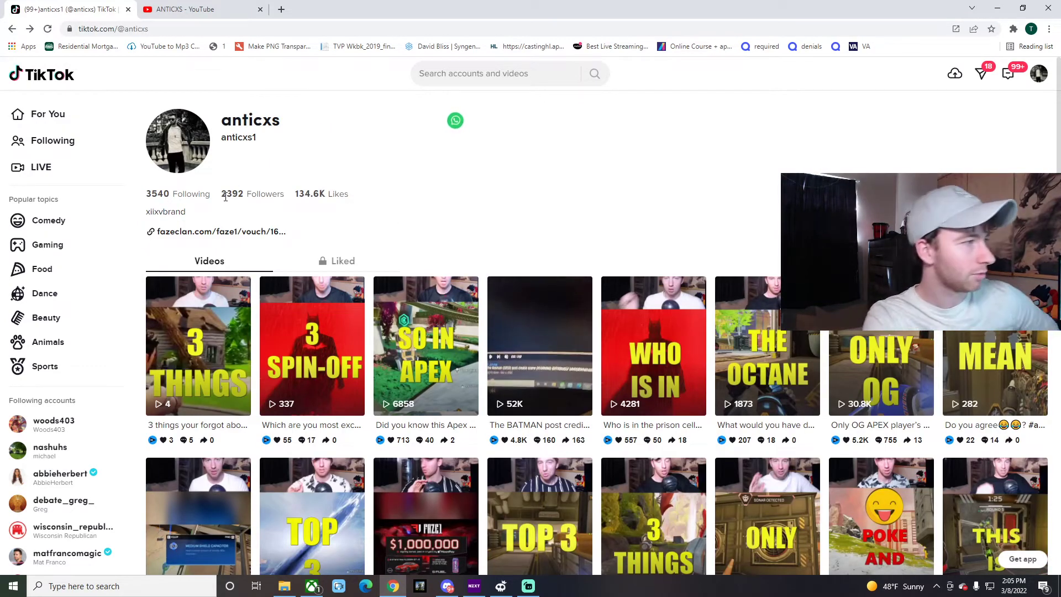
{"action": "left_click", "coordinate": [255, 208]}
Step: Scroll the Videos grid for view counts and open the 'Is this the most INSANE Ash play in apex season 12?' clip
{"action": "scroll", "coordinate": [429, 221], "scroll_direction": "down", "scroll_amount": 3}
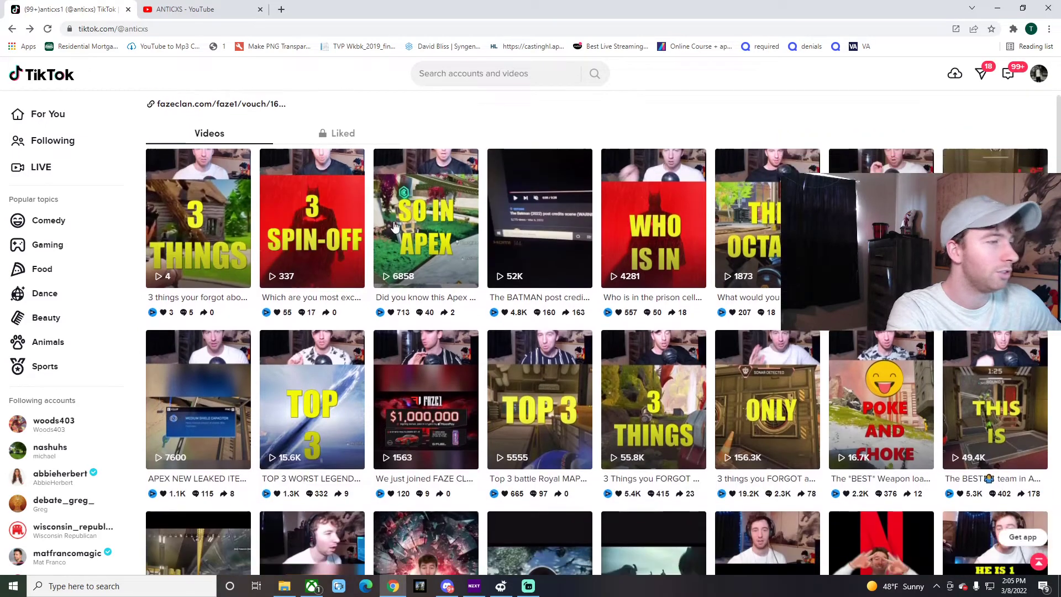
{"action": "scroll", "coordinate": [428, 221], "scroll_direction": "down", "scroll_amount": 1}
{"action": "scroll", "coordinate": [429, 221], "scroll_direction": "up", "scroll_amount": 1}
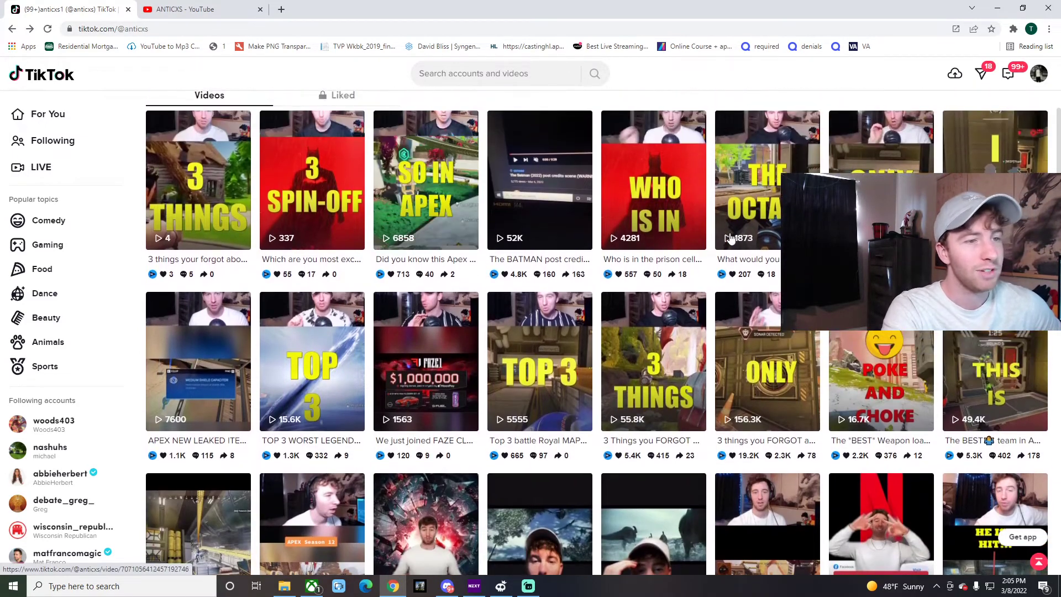
{"action": "mouse_move", "coordinate": [203, 402]}
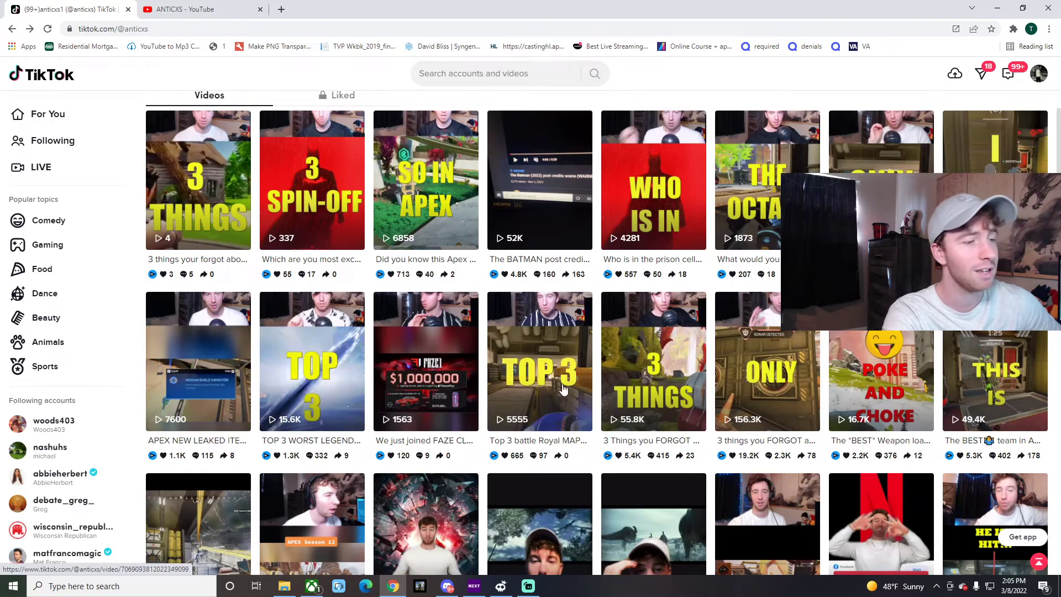
{"action": "scroll", "coordinate": [566, 388], "scroll_direction": "down", "scroll_amount": 1}
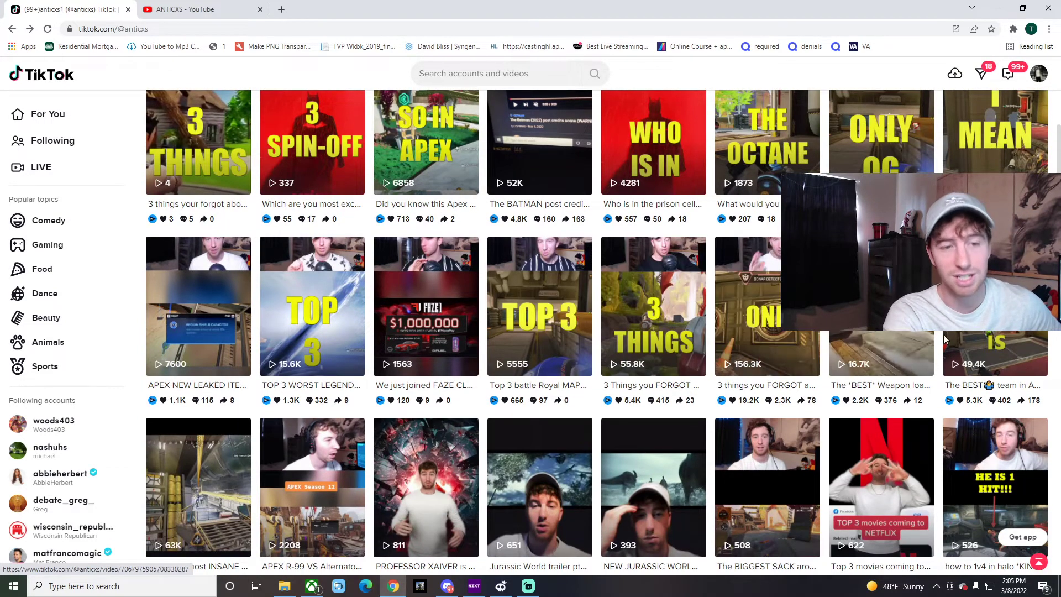
{"action": "scroll", "coordinate": [755, 342], "scroll_direction": "down", "scroll_amount": 1}
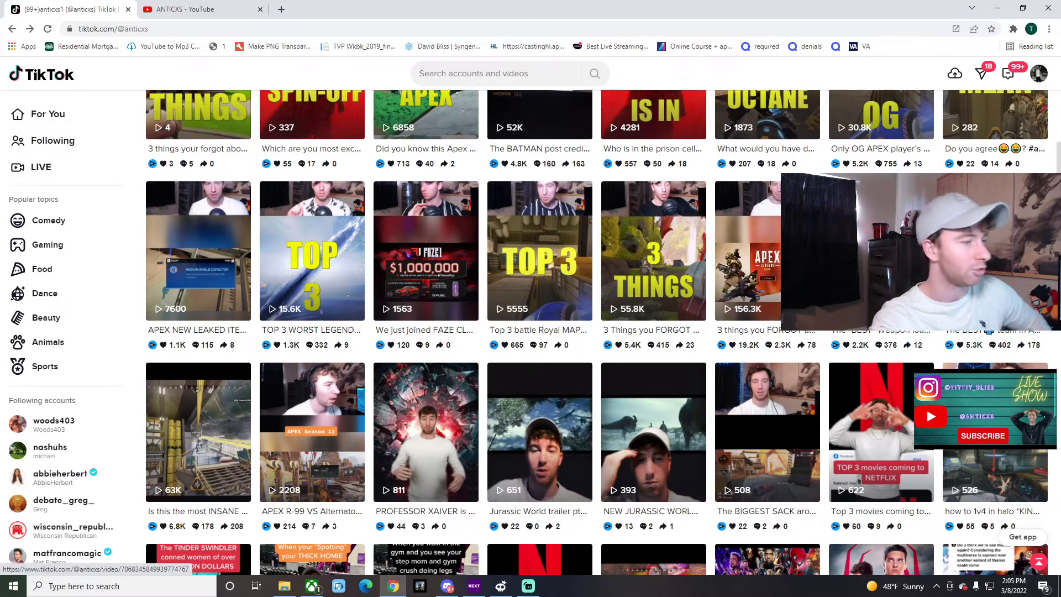
{"action": "left_click", "coordinate": [184, 440]}
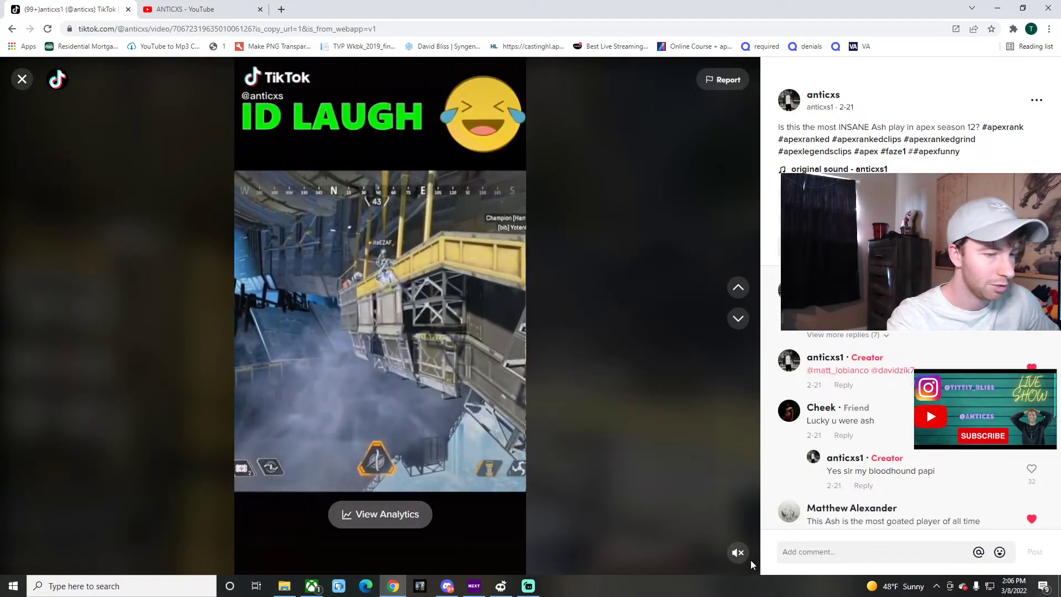
{"action": "left_click", "coordinate": [740, 554]}
{"action": "left_click_drag", "start_coordinate": [308, 553], "coordinate": [208, 563]}
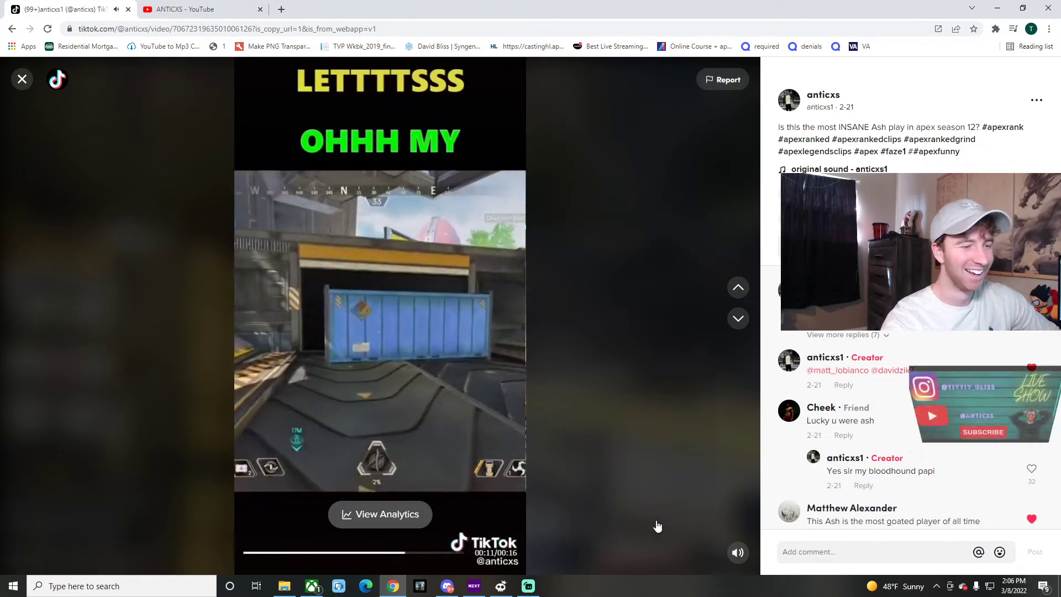
{"action": "mouse_move", "coordinate": [748, 561]}
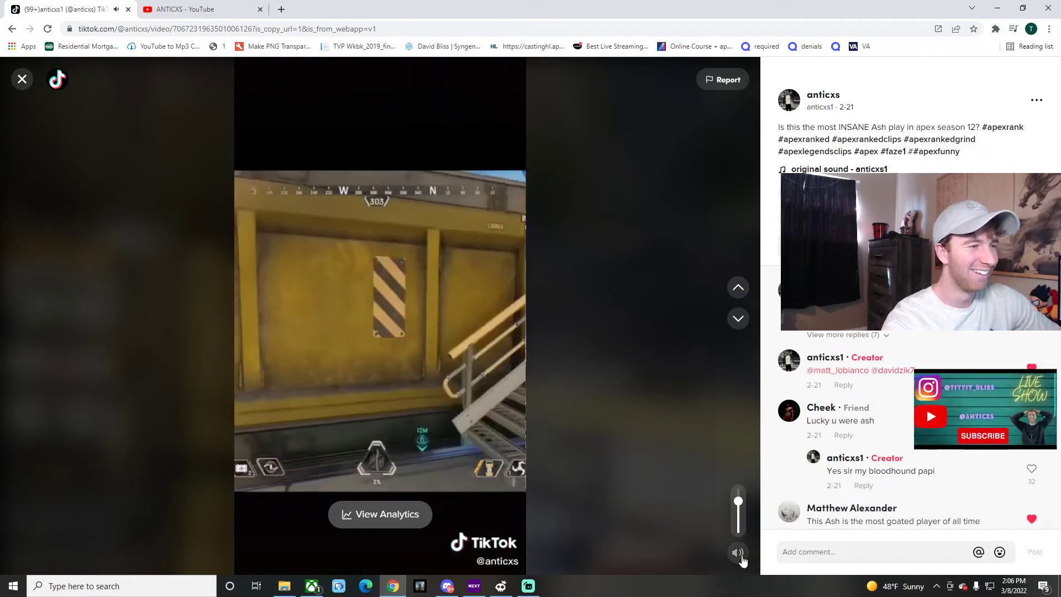
{"action": "left_click", "coordinate": [743, 559]}
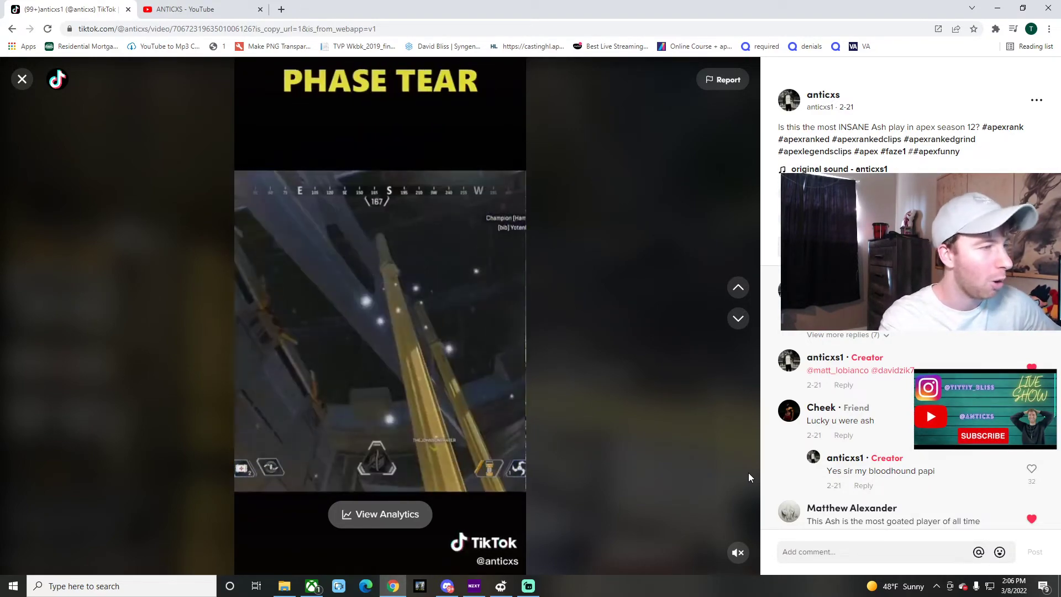
{"action": "key", "text": "Escape"}
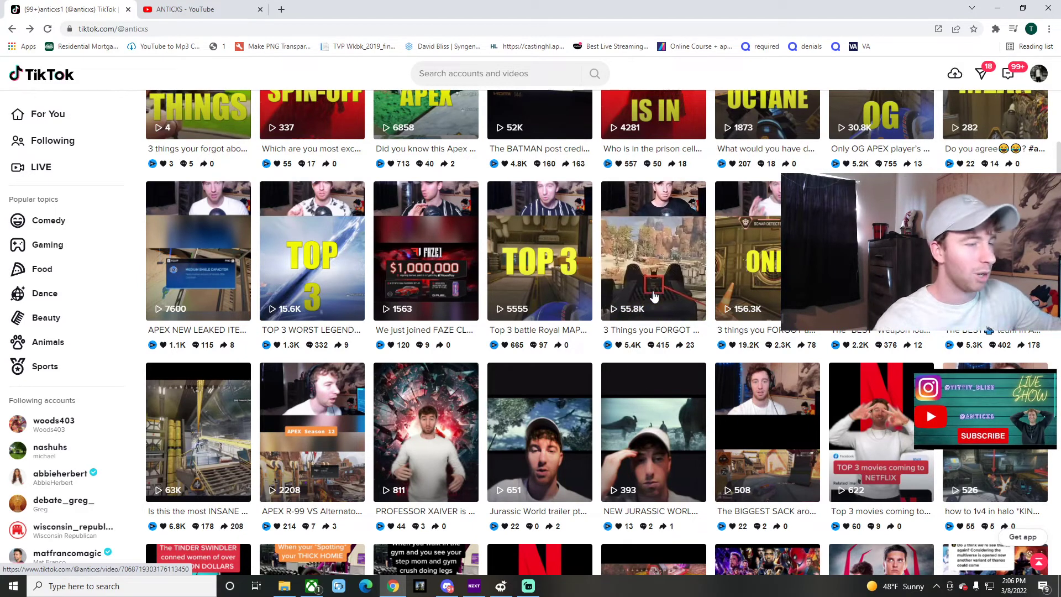
{"action": "left_click", "coordinate": [765, 277]}
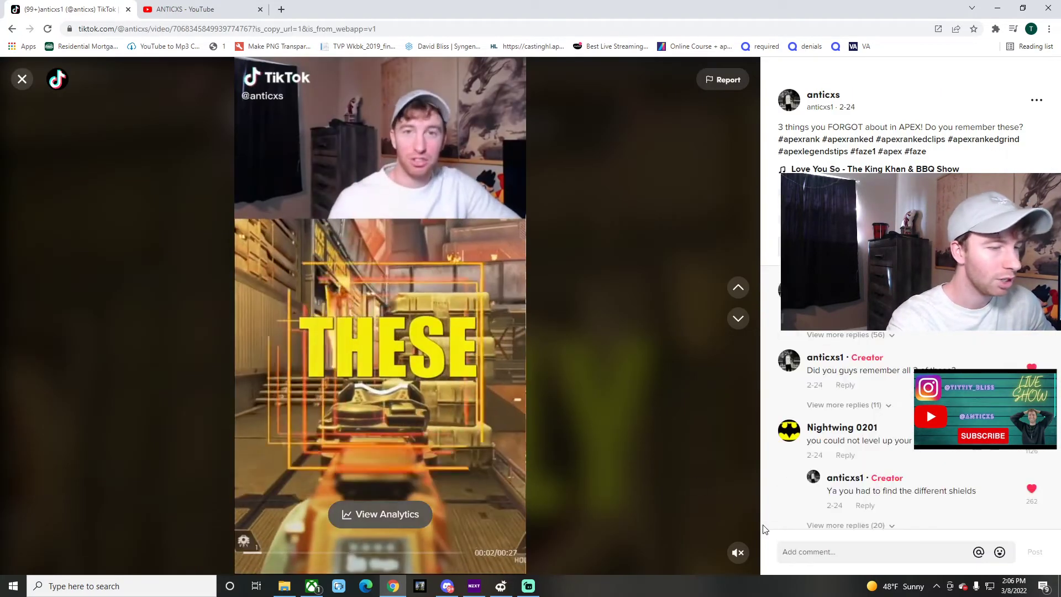
{"action": "left_click", "coordinate": [738, 551]}
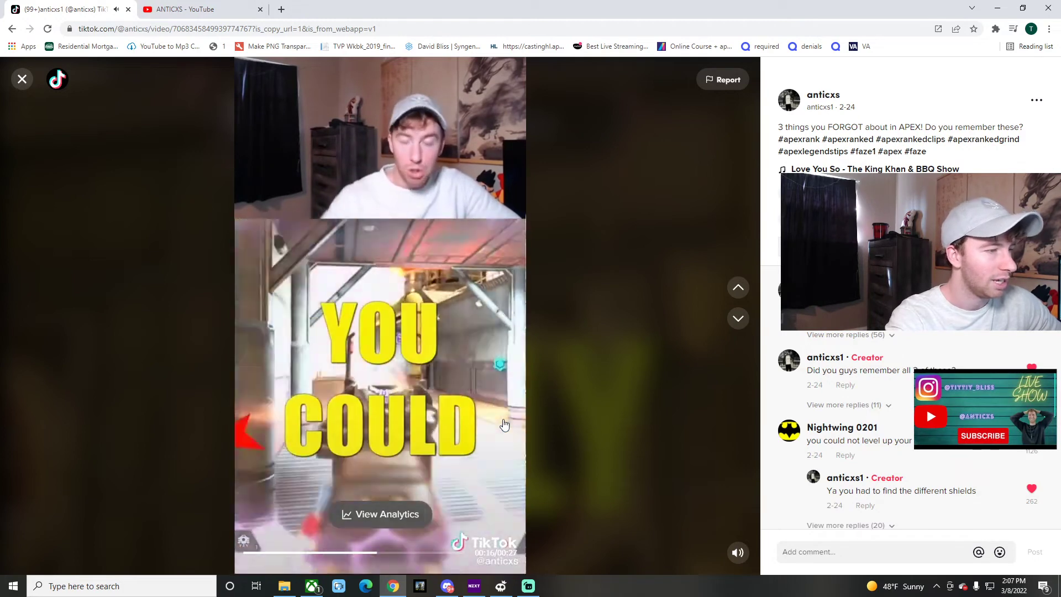
{"action": "mouse_move", "coordinate": [738, 554]}
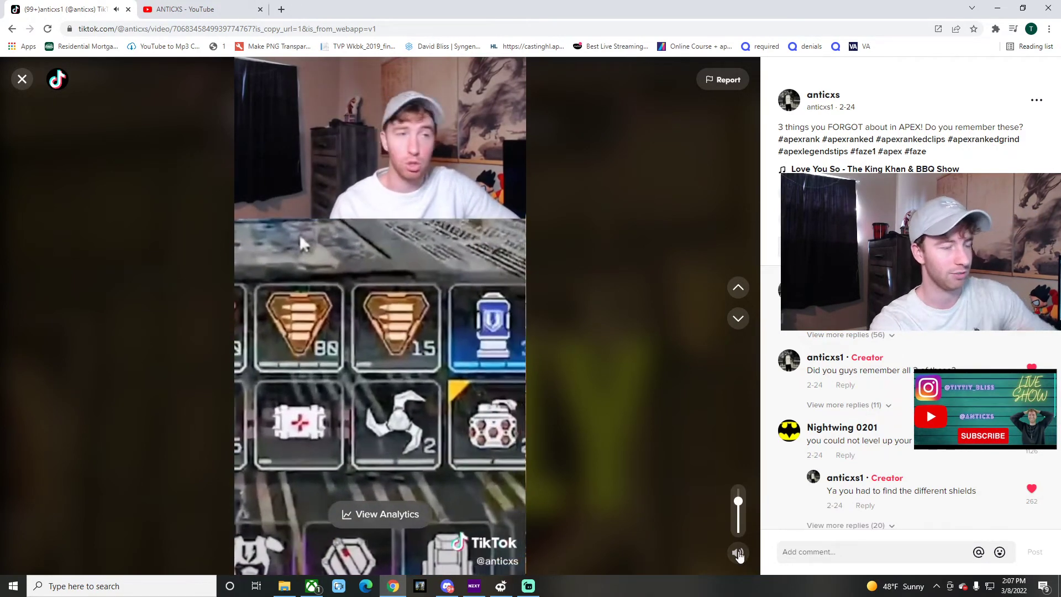
{"action": "left_click", "coordinate": [739, 554]}
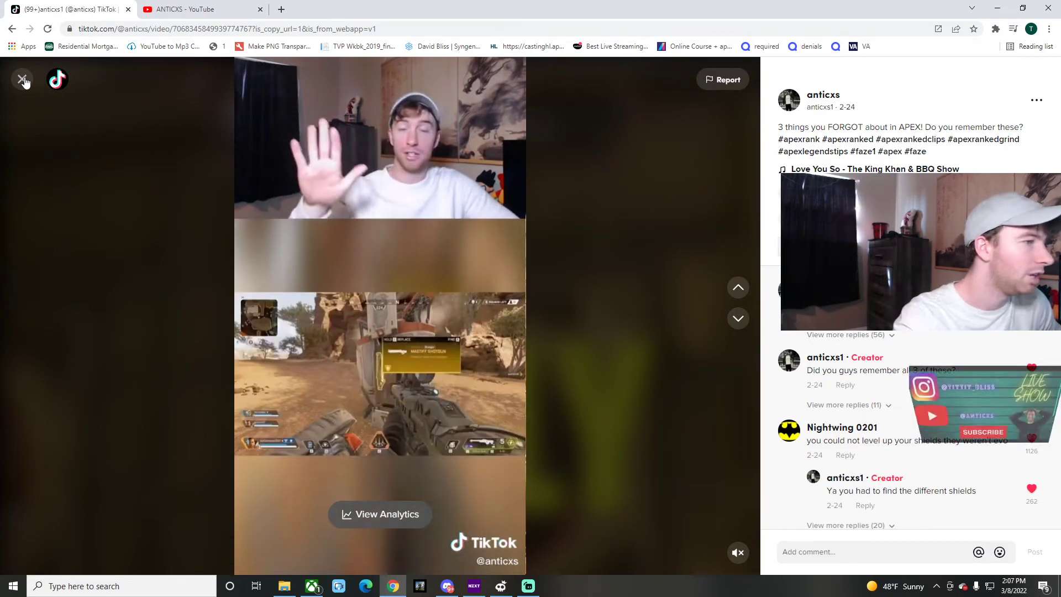
{"action": "left_click", "coordinate": [22, 80]}
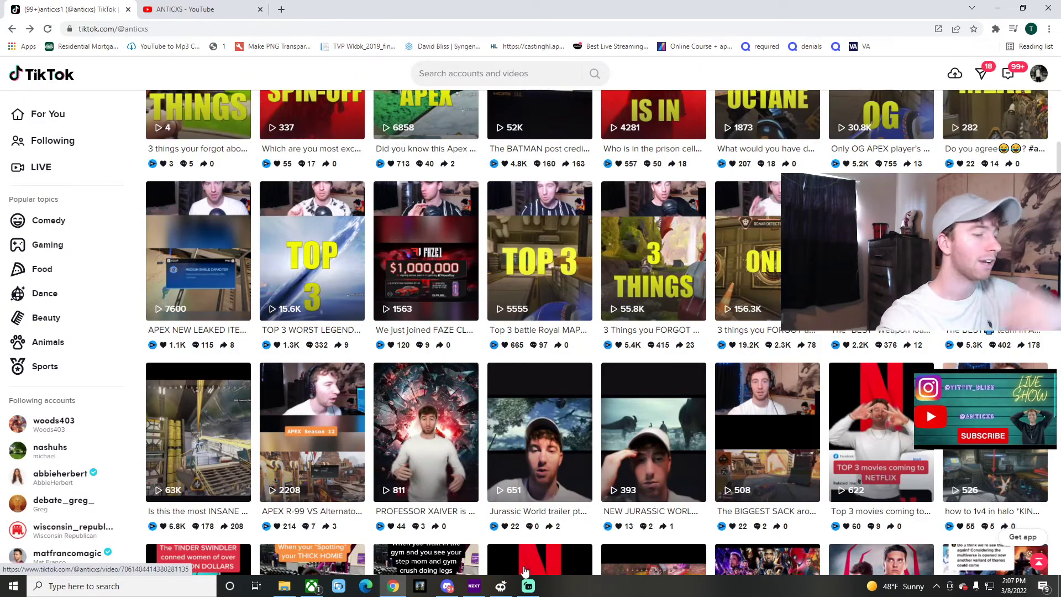
Step: Return to Outplayed, dismiss the Share on YouTube prompt, load Match 14, then show Favorites
{"action": "left_click", "coordinate": [501, 585]}
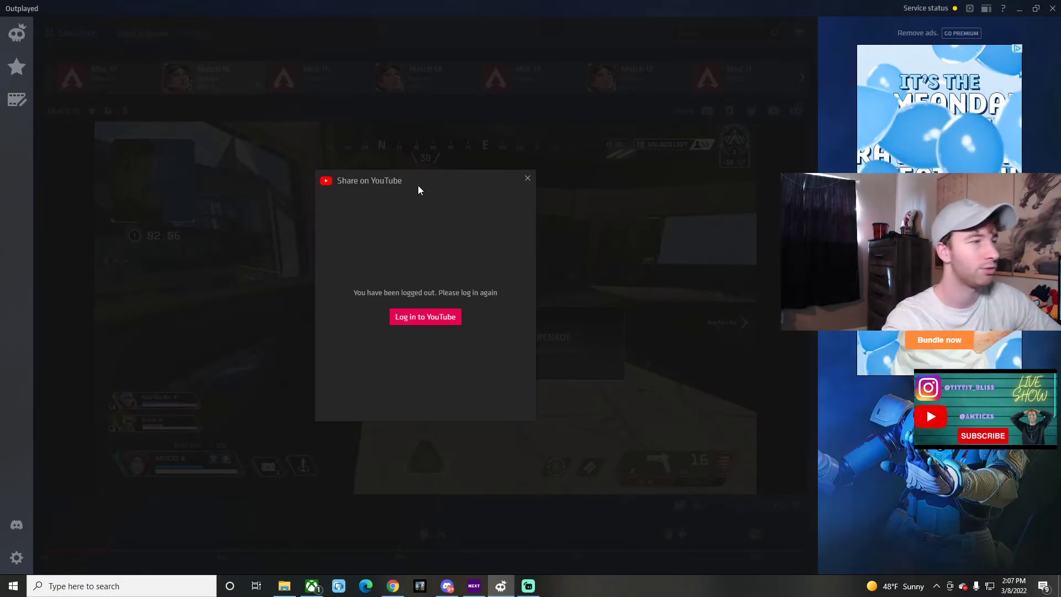
{"action": "left_click", "coordinate": [527, 178]}
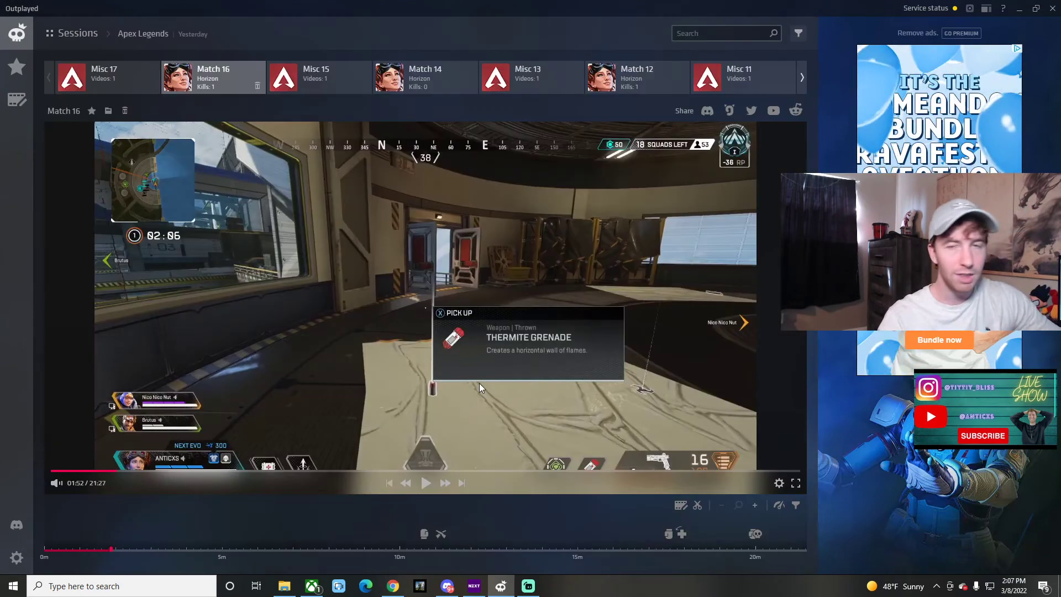
{"action": "left_click", "coordinate": [431, 83]}
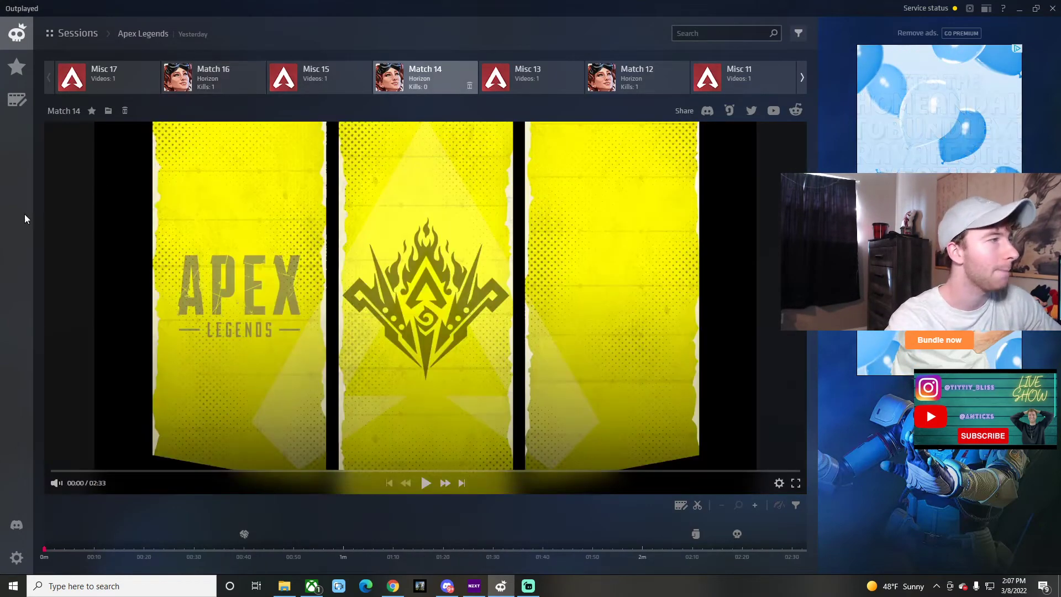
{"action": "left_click", "coordinate": [17, 67]}
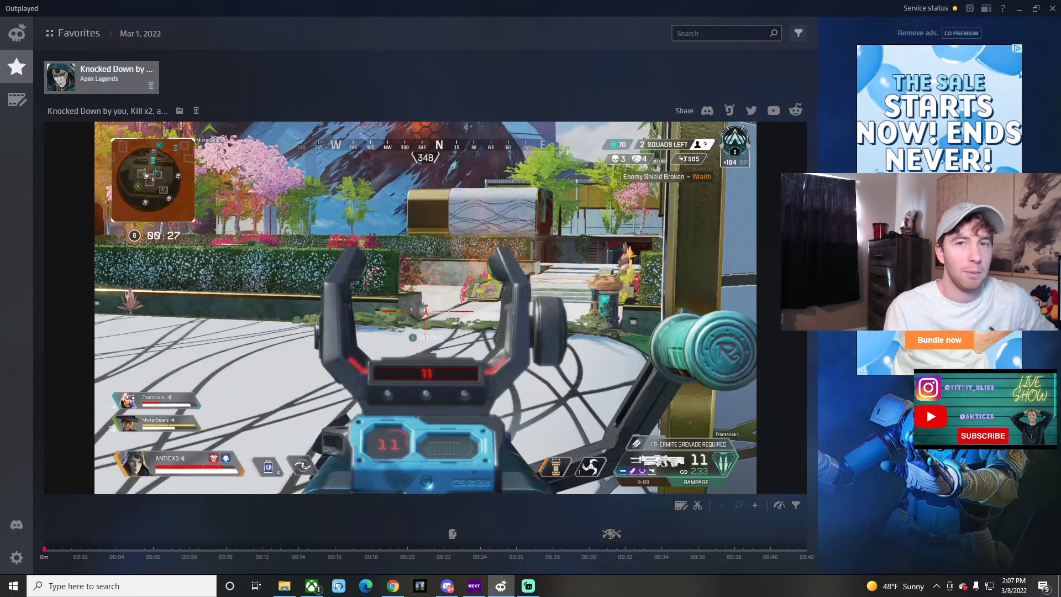
{"action": "mouse_move", "coordinate": [588, 193]}
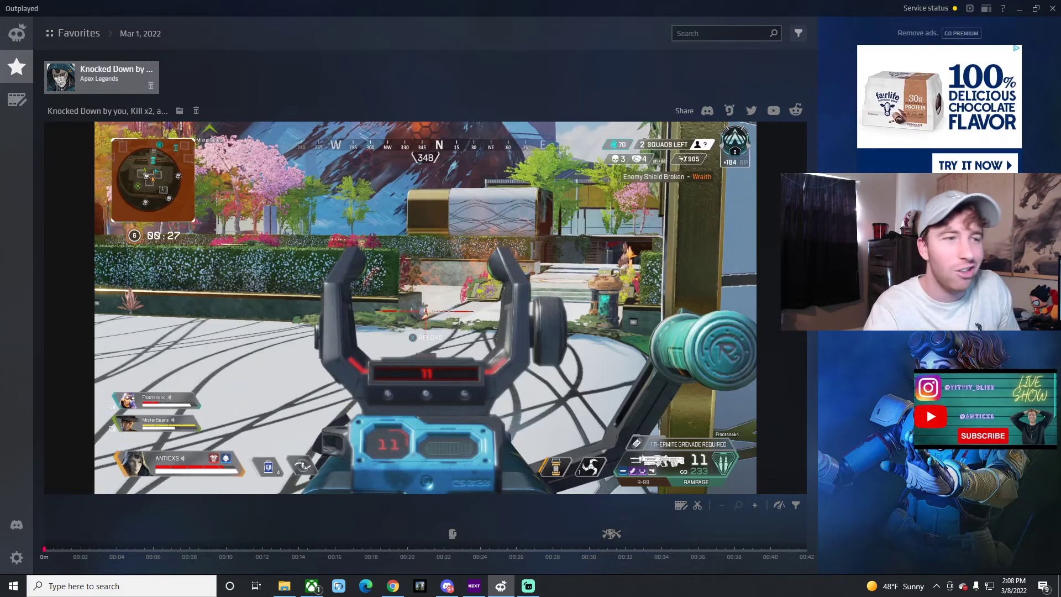
{"action": "mouse_move", "coordinate": [509, 269]}
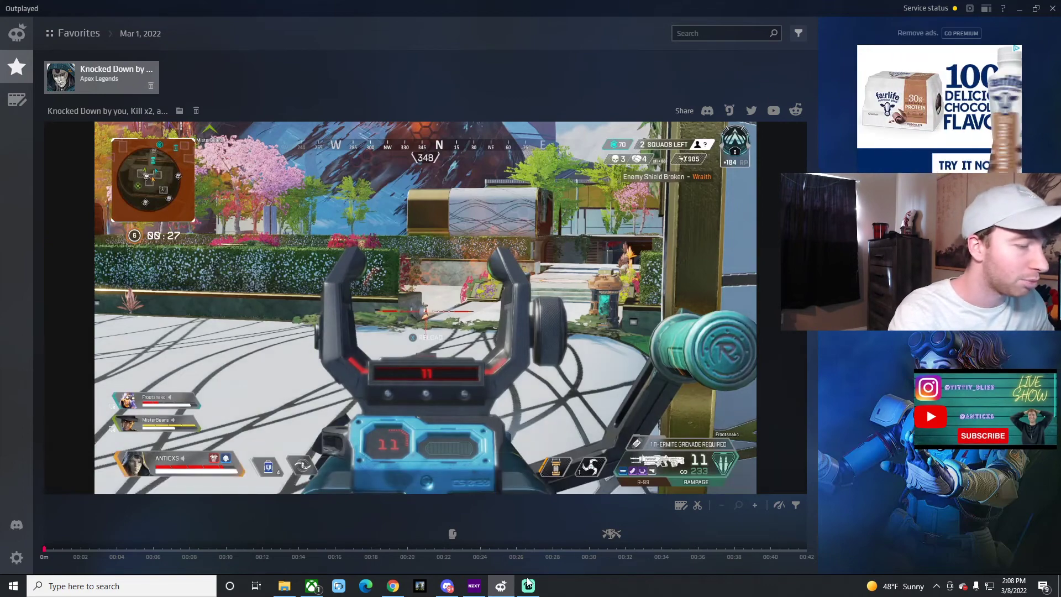
Step: Reopen the INSANE Ash play clip on TikTok, check its options menu, then close it back to the profile
{"action": "left_click", "coordinate": [391, 588]}
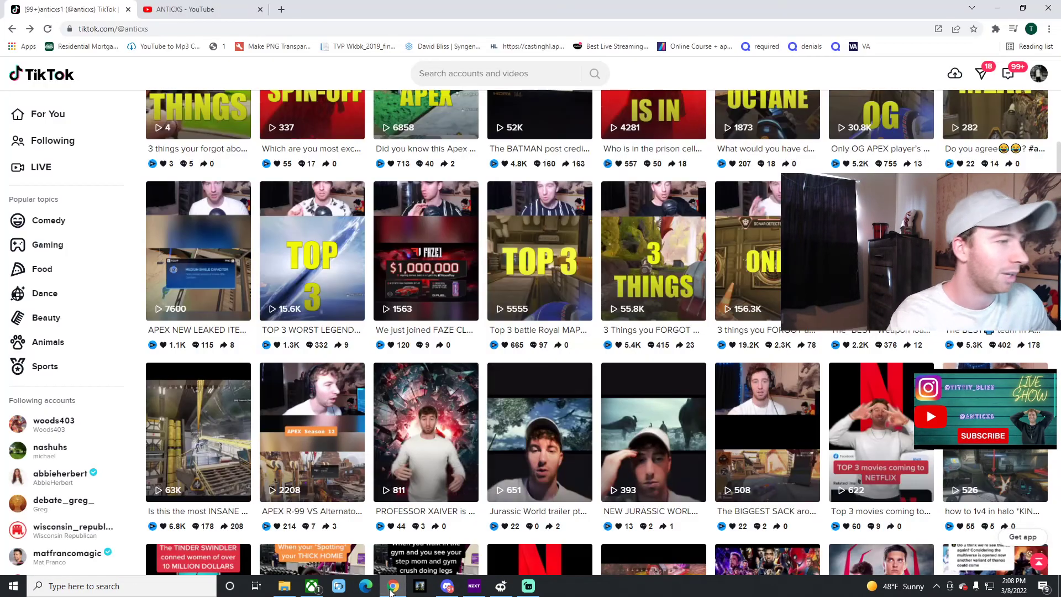
{"action": "left_click", "coordinate": [178, 437]}
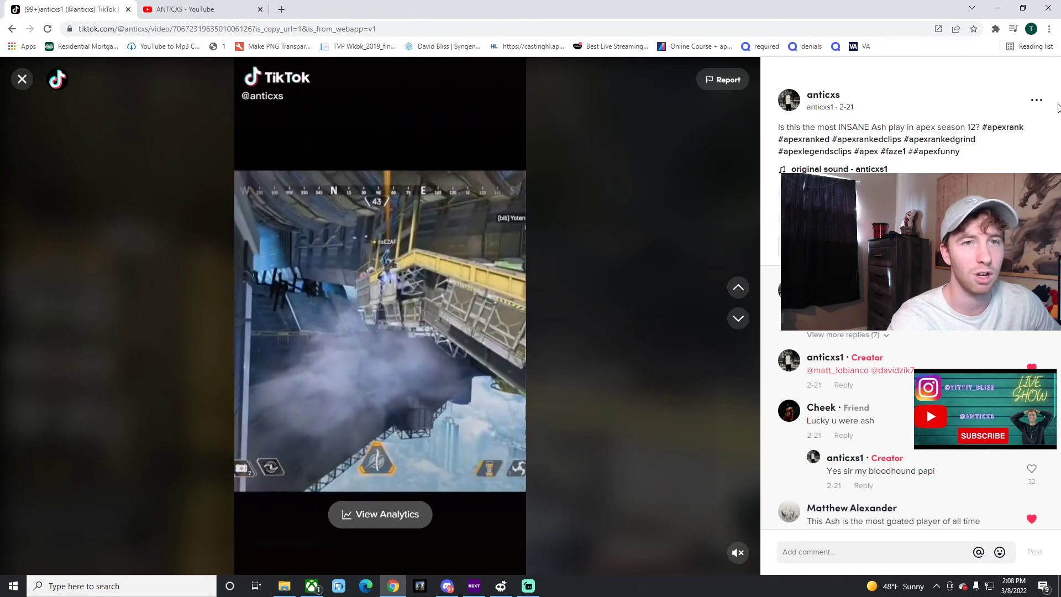
{"action": "left_click", "coordinate": [1036, 102]}
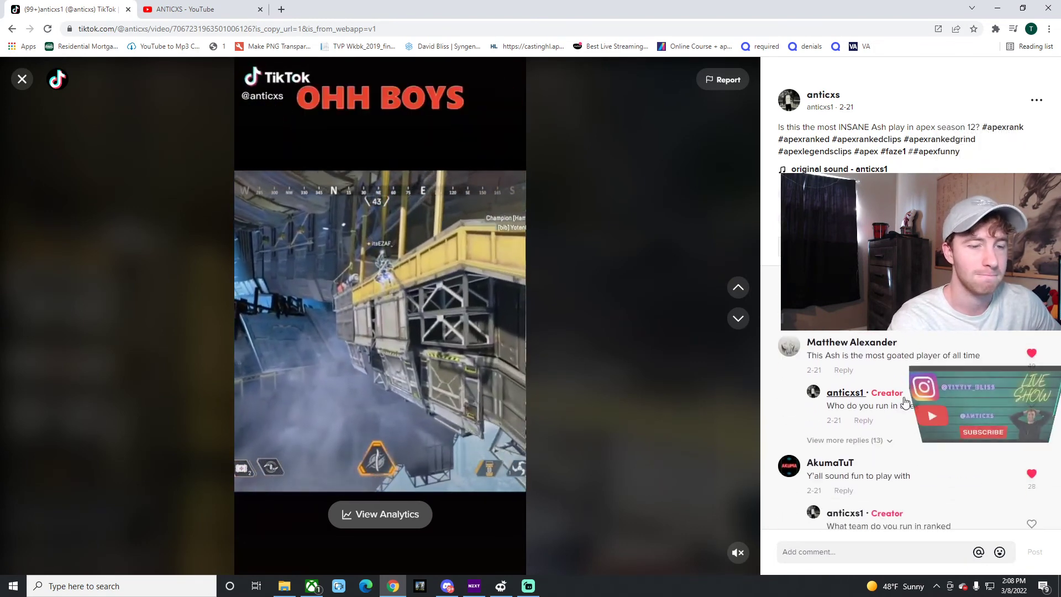
{"action": "left_click", "coordinate": [23, 79]}
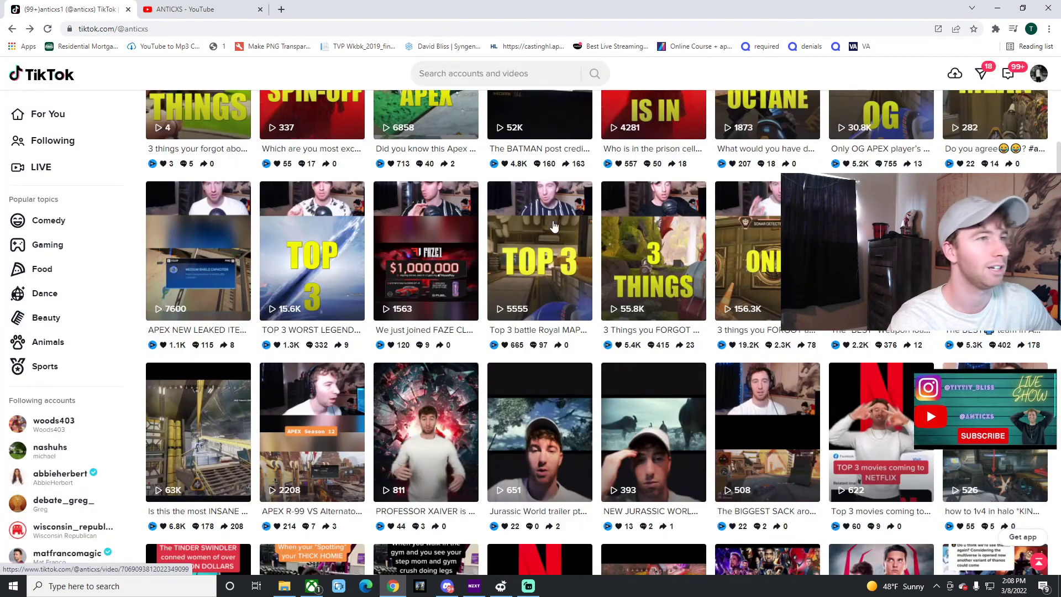